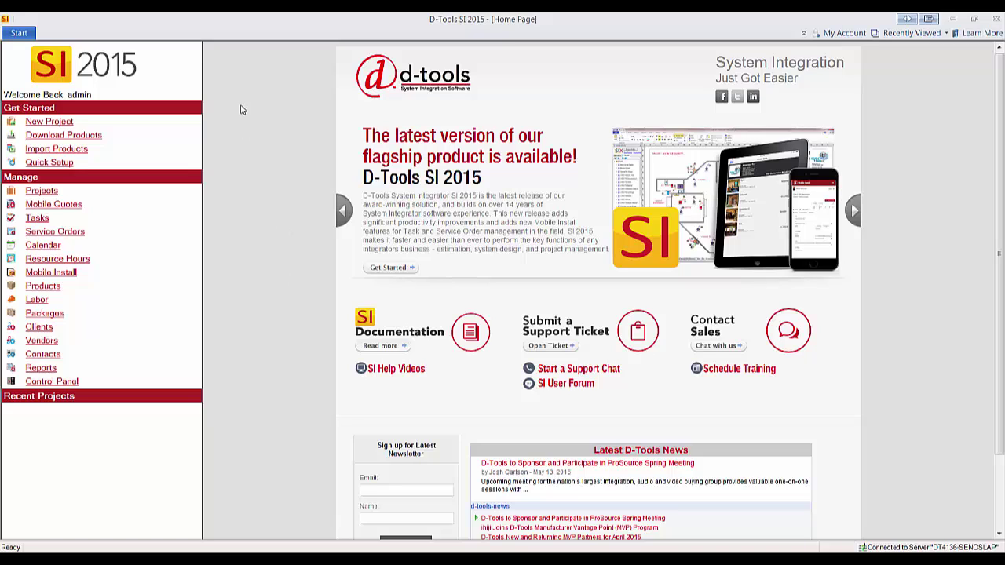
- Open Manage Projects from the Start menu and select the Kesselrun Bar and Grill project
{"action": "left_click", "coordinate": [19, 33]}
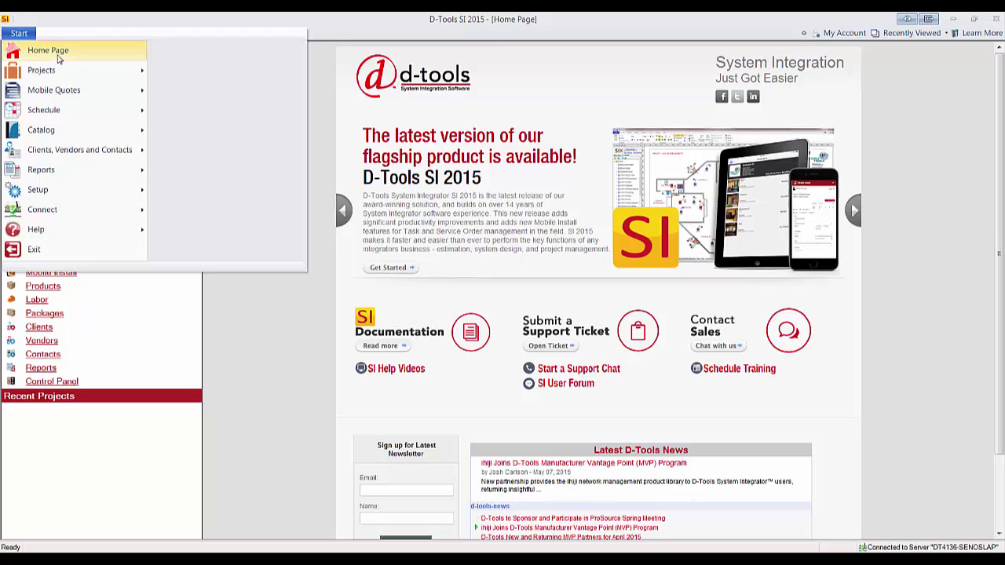
{"action": "mouse_move", "coordinate": [50, 74]}
{"action": "left_click", "coordinate": [222, 68]}
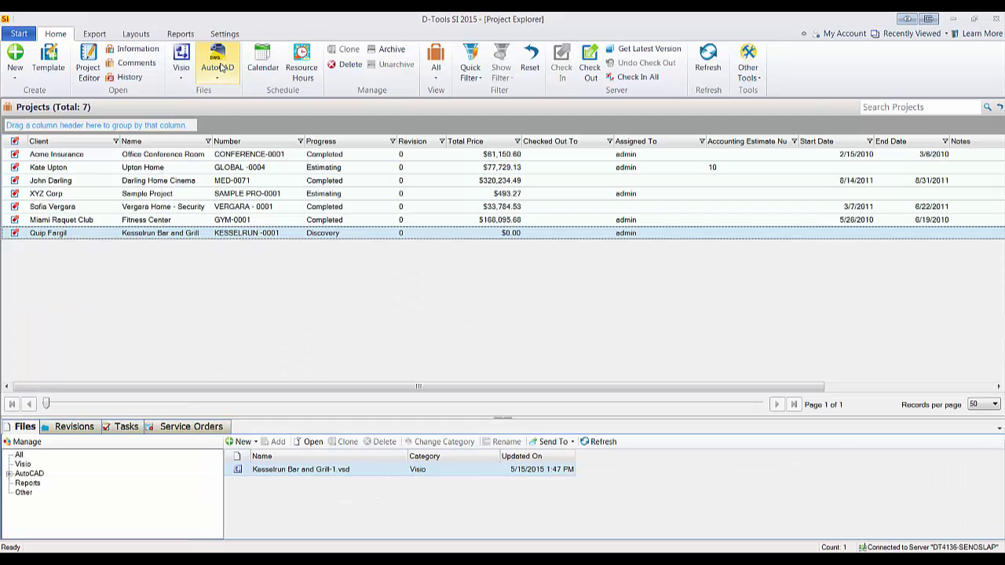
- Check out and open the Kesselrun Bar and Grill drawing, then view its Project Editor
{"action": "double_click", "coordinate": [338, 470]}
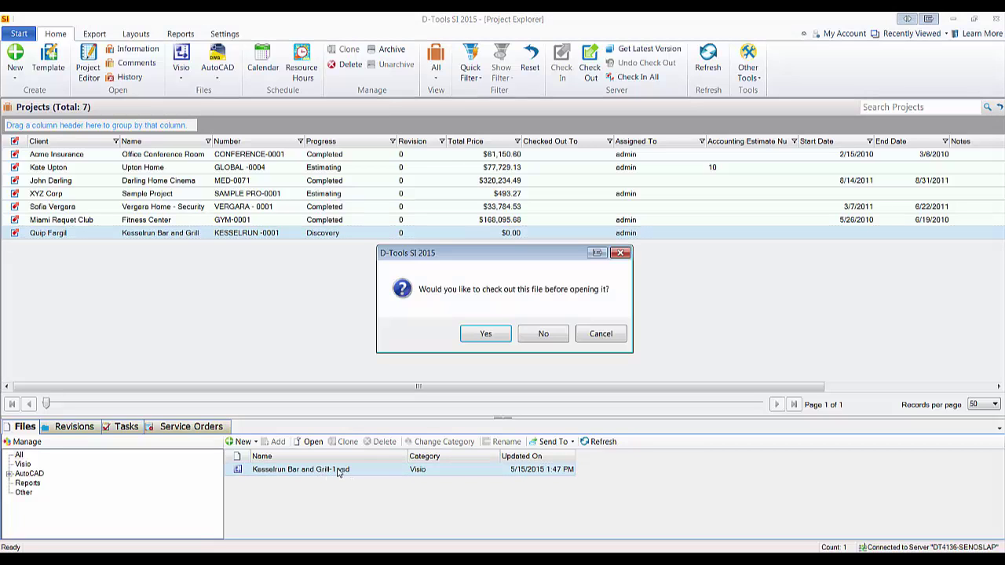
{"action": "left_click", "coordinate": [485, 335]}
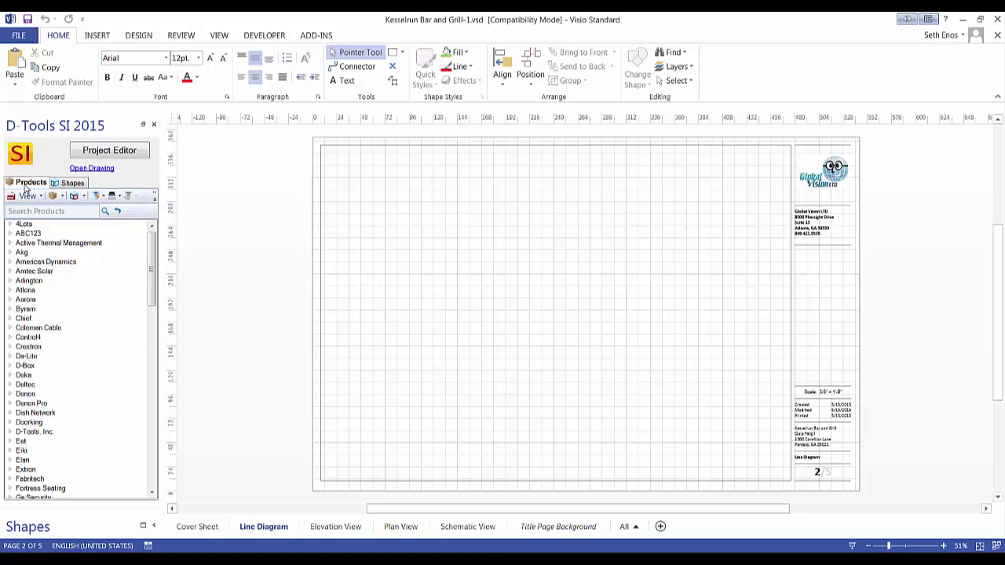
{"action": "left_click", "coordinate": [73, 185]}
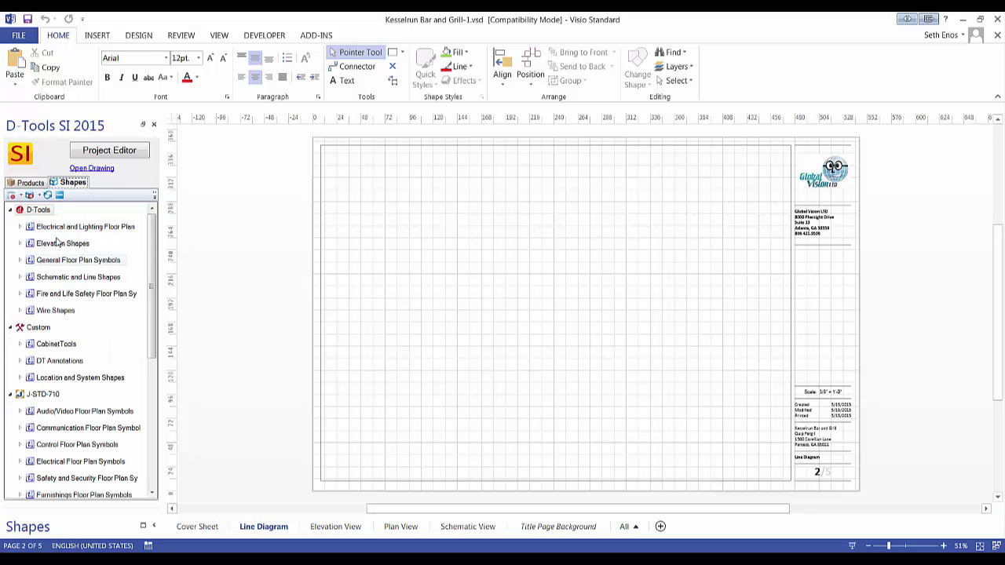
{"action": "left_click", "coordinate": [33, 184]}
{"action": "left_click", "coordinate": [104, 151]}
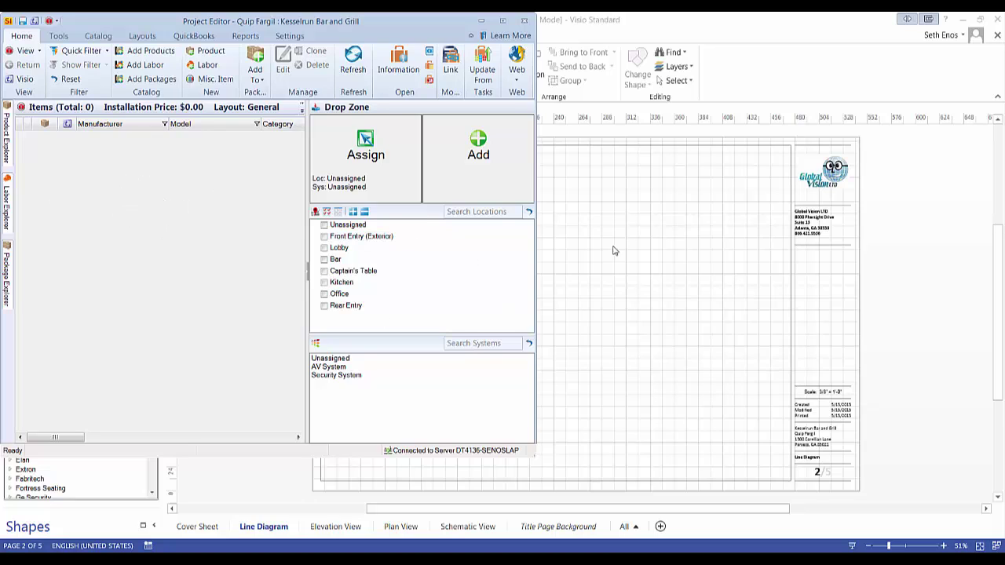
- In Project Editor, set the drop location to Lobby and the system to AV System
{"action": "left_click", "coordinate": [626, 287]}
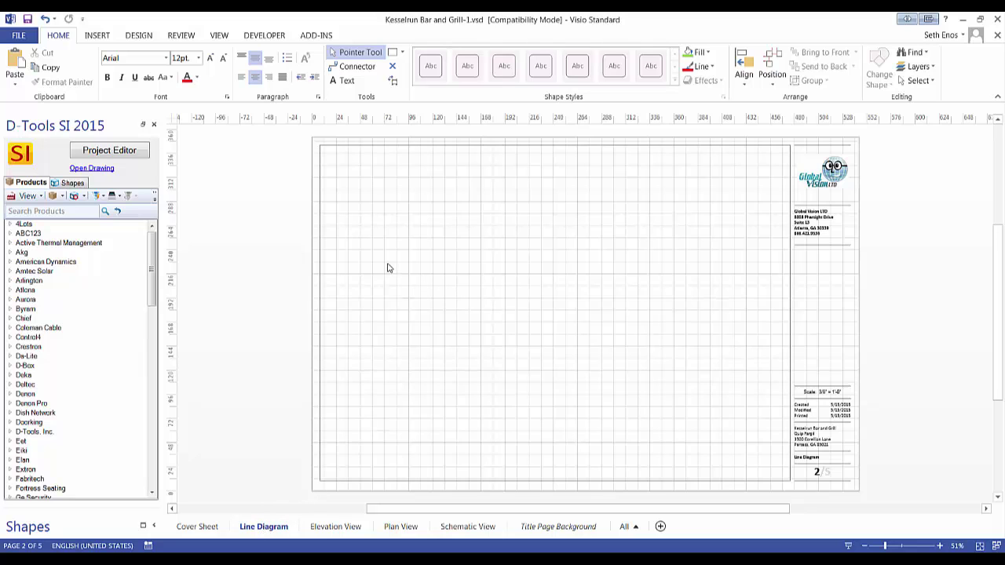
{"action": "left_click", "coordinate": [101, 151]}
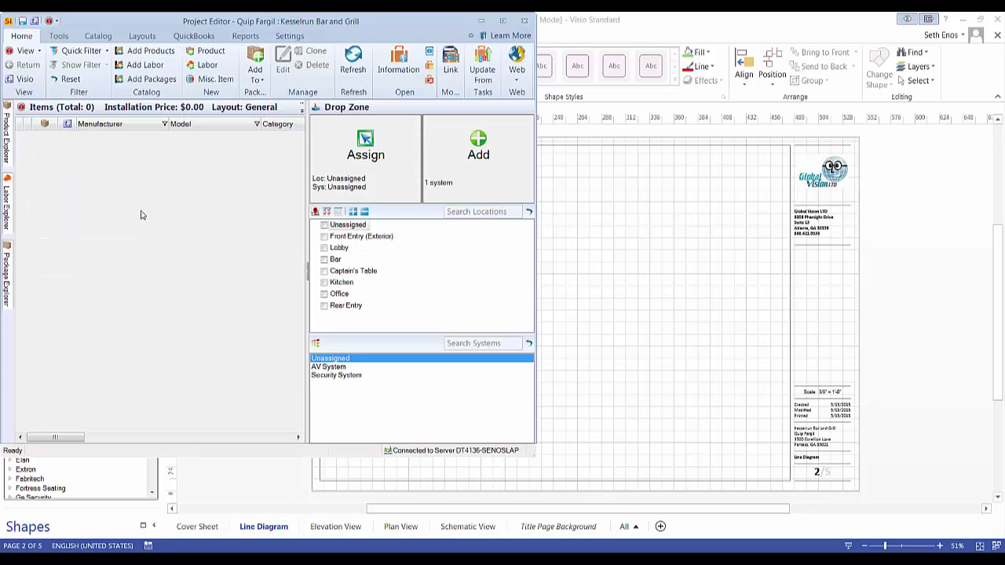
{"action": "left_click", "coordinate": [325, 248]}
{"action": "left_click", "coordinate": [356, 367]}
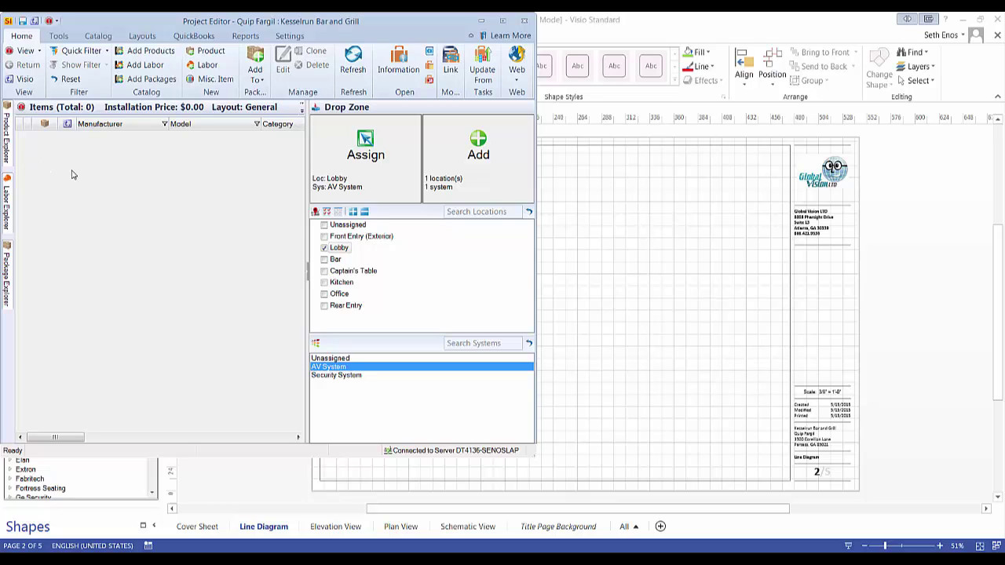
- Search products for 'swamp' and place the Crestron SWAMP-24X8 on the Line Diagram page
{"action": "left_click", "coordinate": [10, 143]}
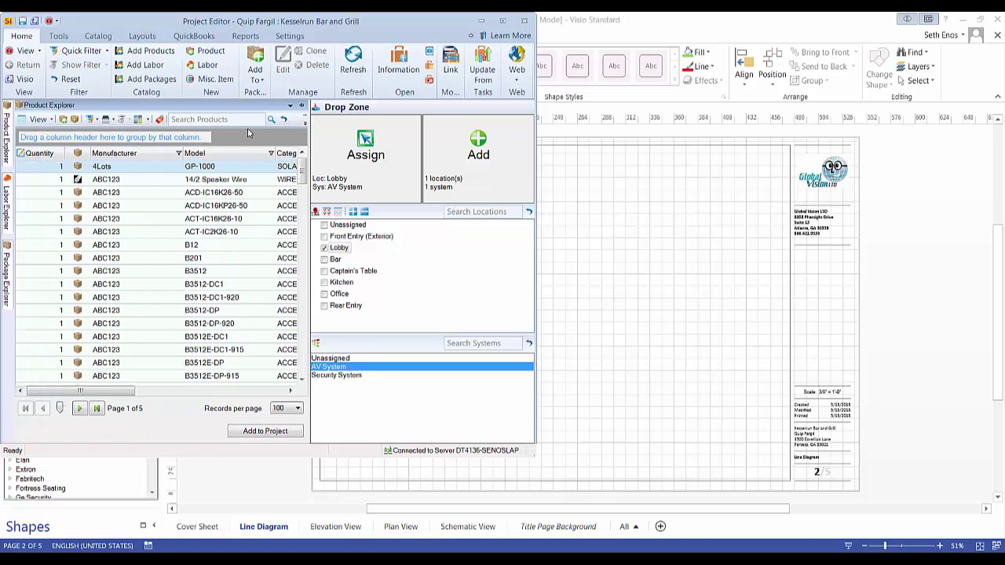
{"action": "left_click", "coordinate": [228, 119]}
{"action": "type", "text": "swamp"}
{"action": "key", "text": "Return"}
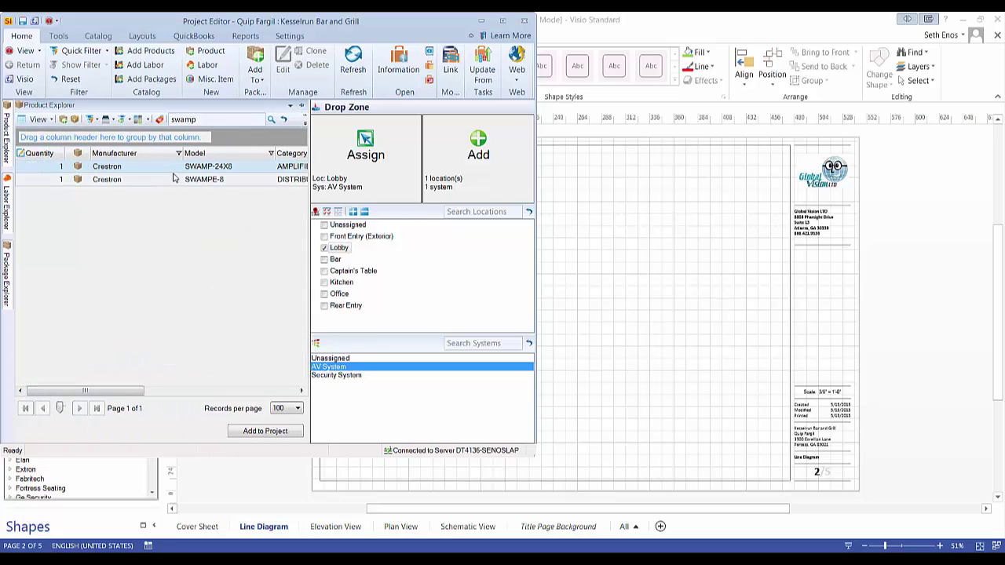
{"action": "mouse_move", "coordinate": [153, 171]}
{"action": "left_mouse_down"}
{"action": "mouse_move", "coordinate": [711, 255]}
{"action": "mouse_move", "coordinate": [603, 261]}
{"action": "left_mouse_up"}
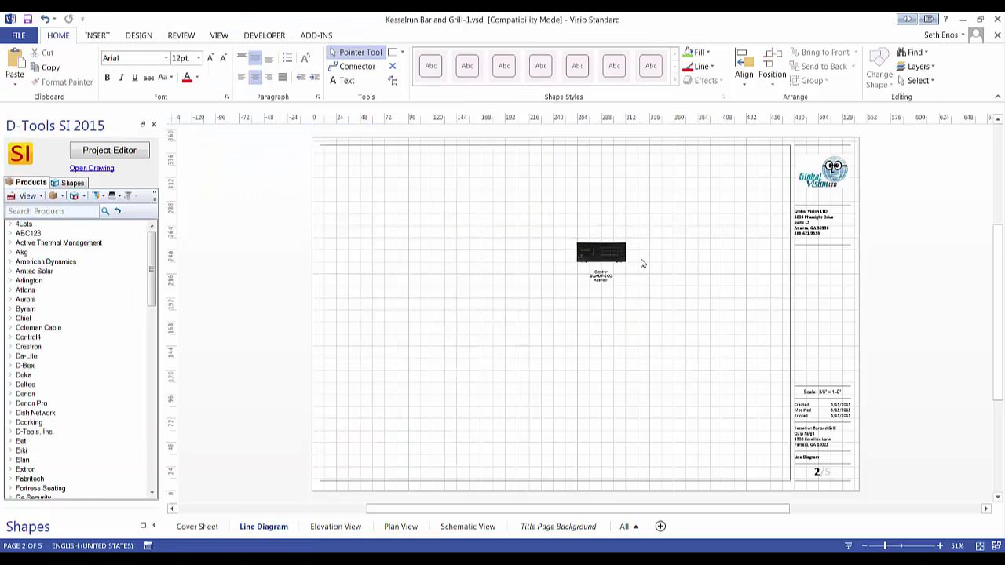
- Enlarge the AUD-001 amplifier shape slightly to about 53 in wide
{"action": "scroll", "coordinate": [640, 261], "scroll_direction": "up", "scroll_amount": 5, "text": "ctrl"}
{"action": "left_click", "coordinate": [550, 257]}
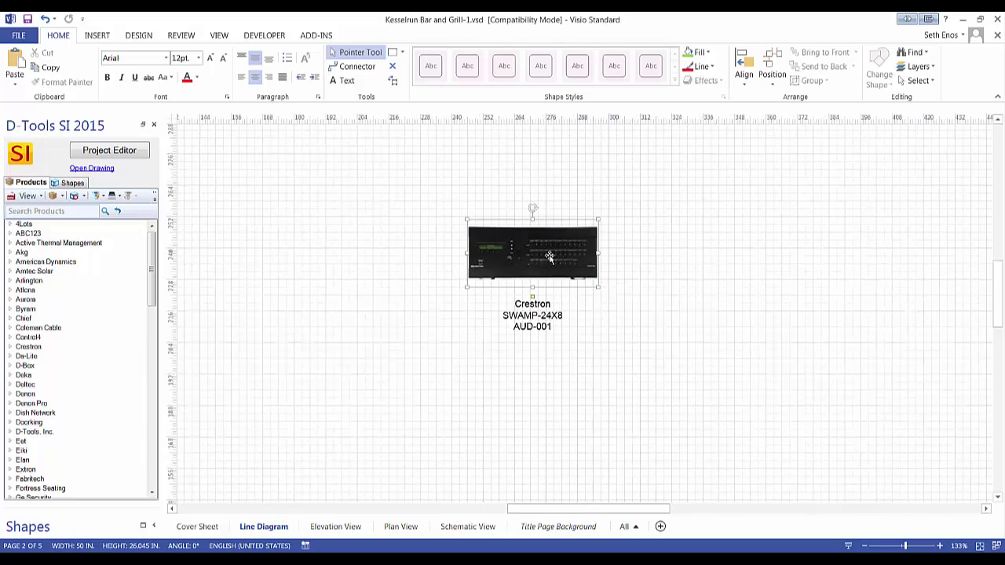
{"action": "scroll", "coordinate": [535, 250], "scroll_direction": "up", "scroll_amount": 1, "text": "ctrl"}
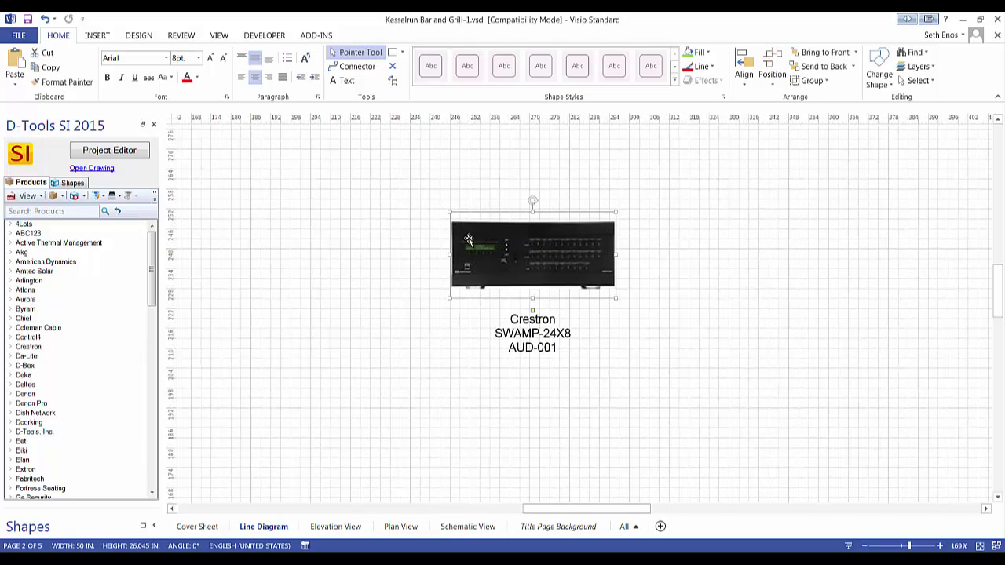
{"action": "mouse_move", "coordinate": [447, 210]}
{"action": "left_mouse_down"}
{"action": "mouse_move", "coordinate": [363, 173]}
{"action": "mouse_move", "coordinate": [439, 209]}
{"action": "left_mouse_up"}
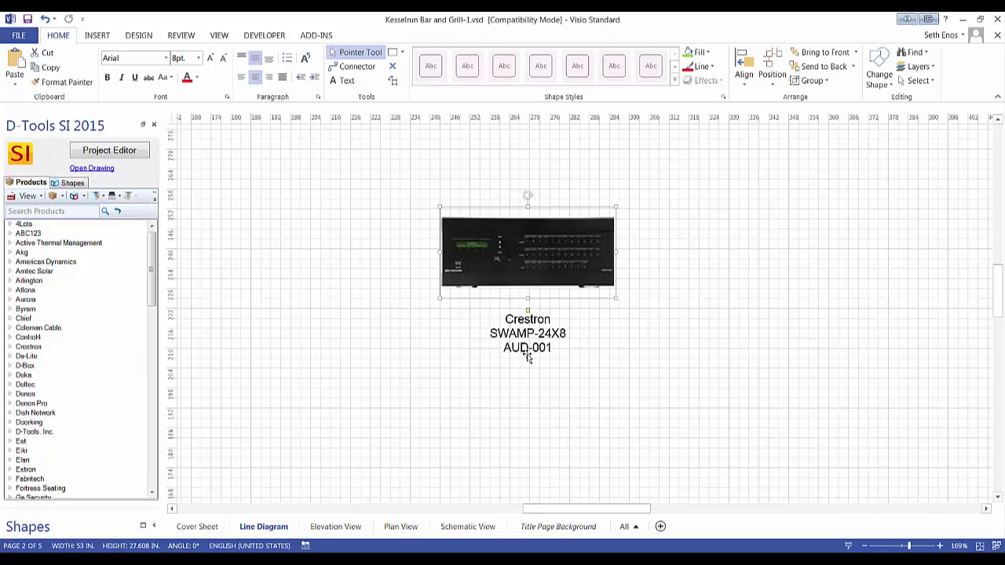
{"action": "left_click", "coordinate": [583, 314]}
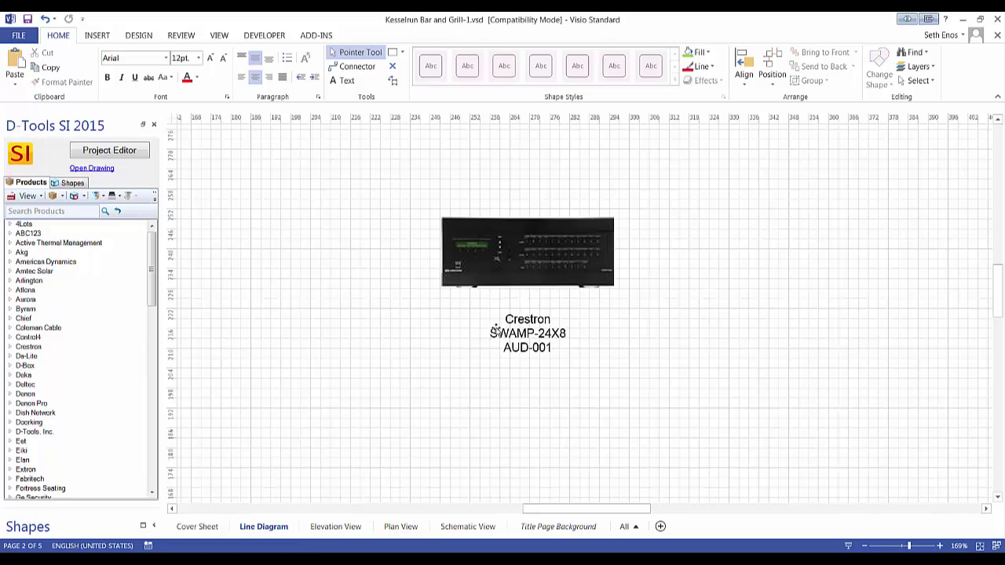
{"action": "scroll", "coordinate": [496, 322], "scroll_direction": "down", "scroll_amount": 2}
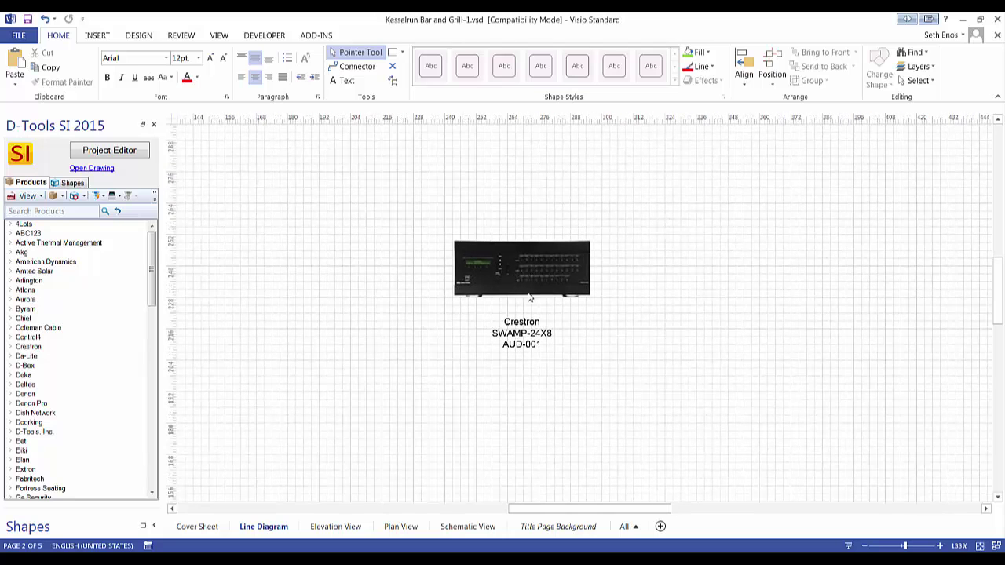
- Open the Crestron SWAMP-24X8 product details and go to its Large Image page
{"action": "double_click", "coordinate": [510, 273]}
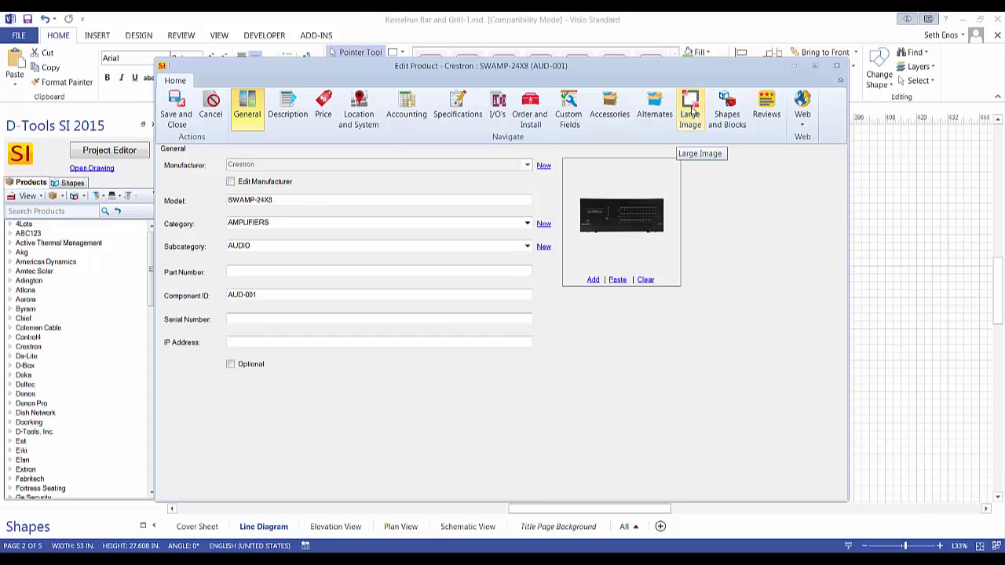
{"action": "left_click", "coordinate": [690, 112]}
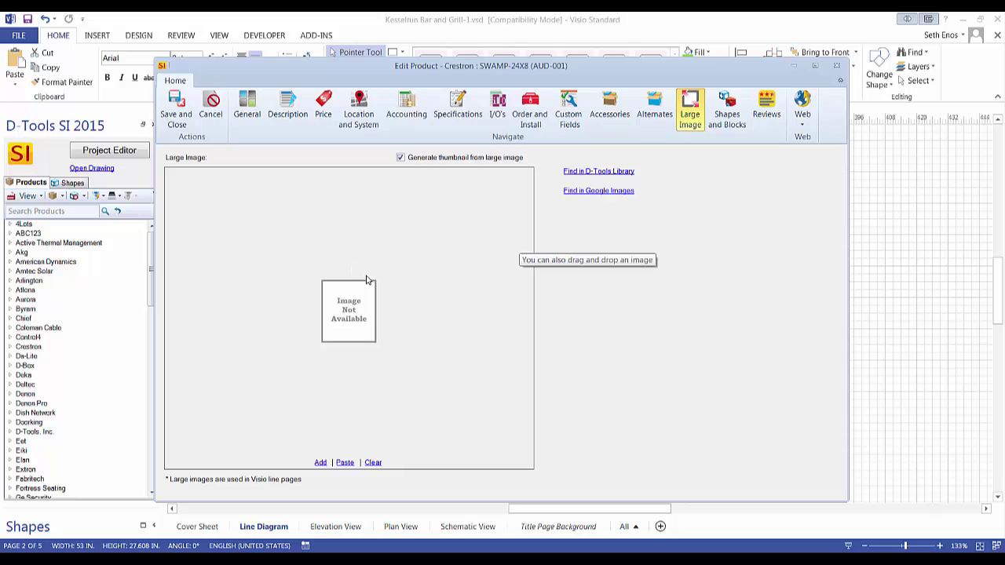
{"action": "left_click", "coordinate": [246, 108]}
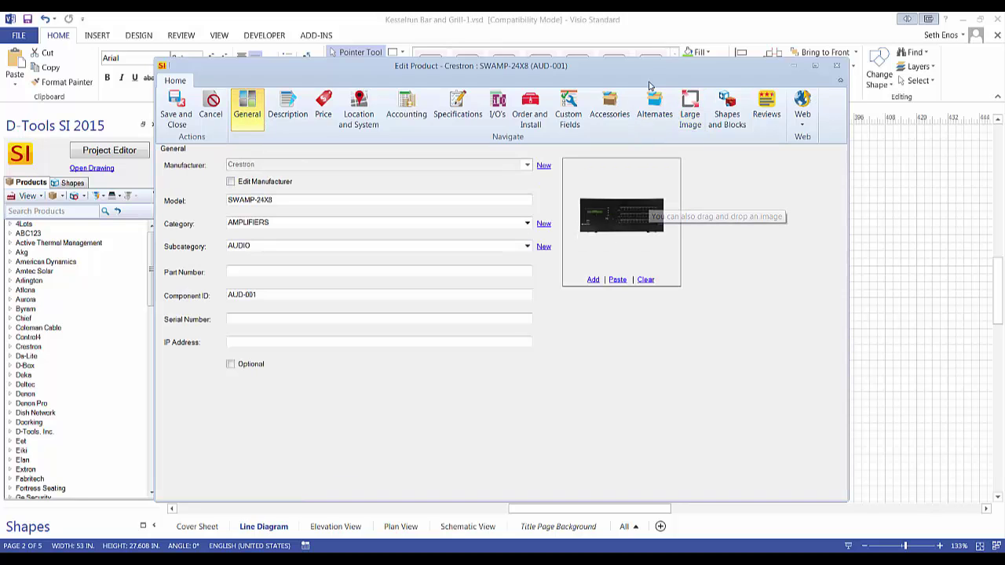
{"action": "left_click_drag", "start_coordinate": [650, 66], "coordinate": [649, 350]}
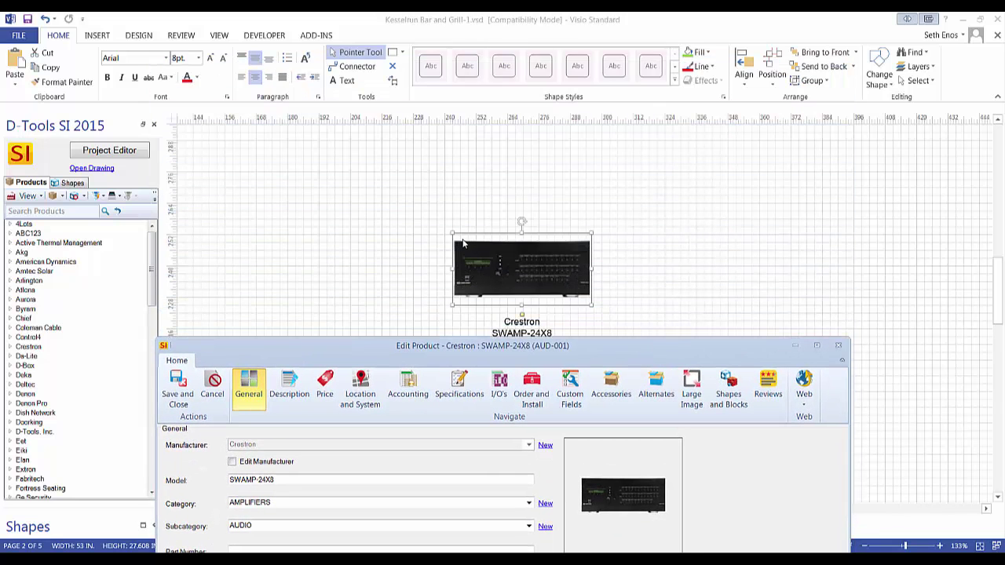
{"action": "left_click_drag", "start_coordinate": [583, 344], "coordinate": [589, 73]}
{"action": "left_click", "coordinate": [696, 119]}
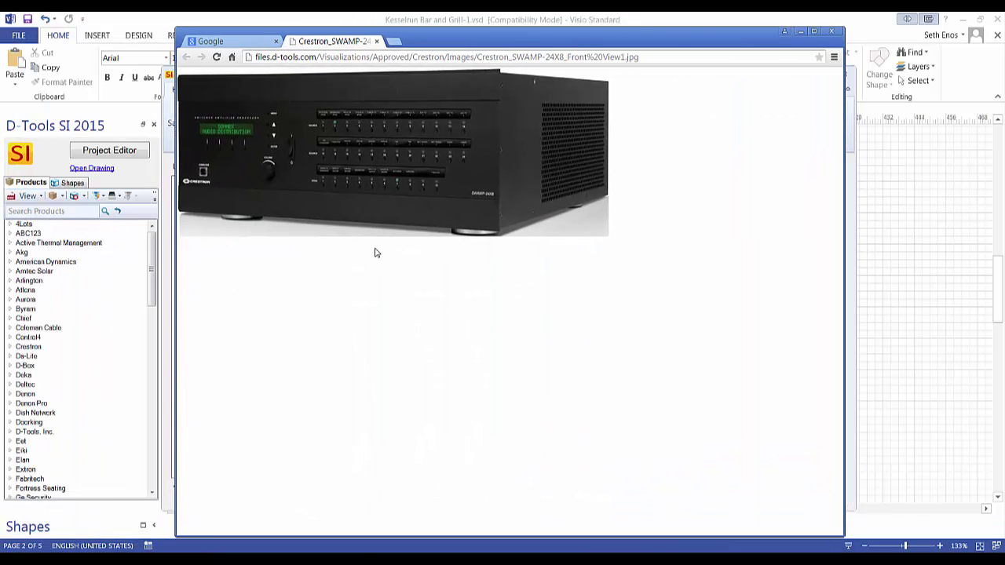
- Copy the amplifier photo from the browser and paste it as the product's large image
{"action": "right_click", "coordinate": [400, 138]}
{"action": "left_click", "coordinate": [446, 182]}
{"action": "left_click", "coordinate": [832, 31]}
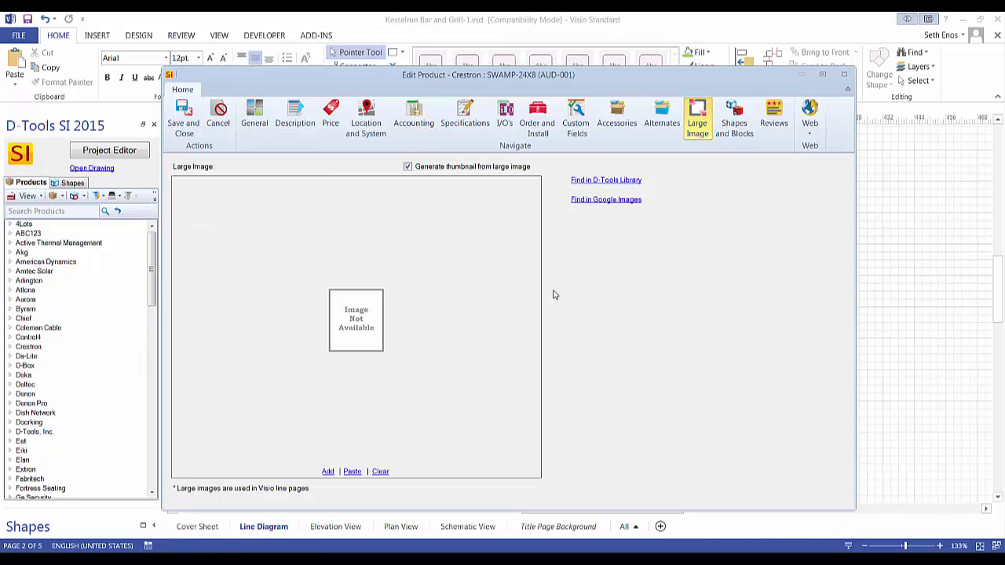
{"action": "left_click", "coordinate": [352, 472]}
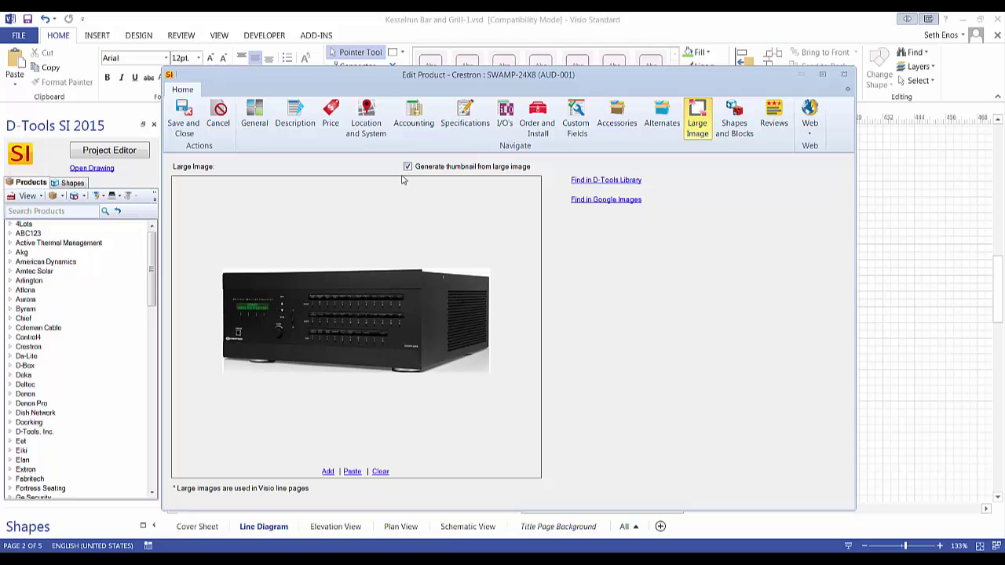
- Save the product edits, delete the old amplifier shape, and re-place the Crestron SWAMP-24X8
{"action": "left_click", "coordinate": [185, 124]}
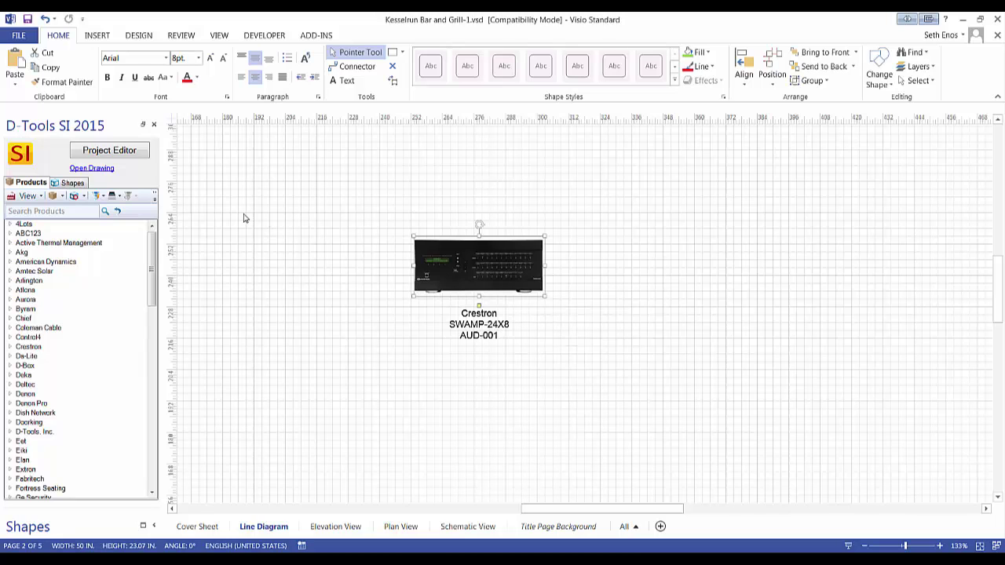
{"action": "left_click", "coordinate": [130, 156]}
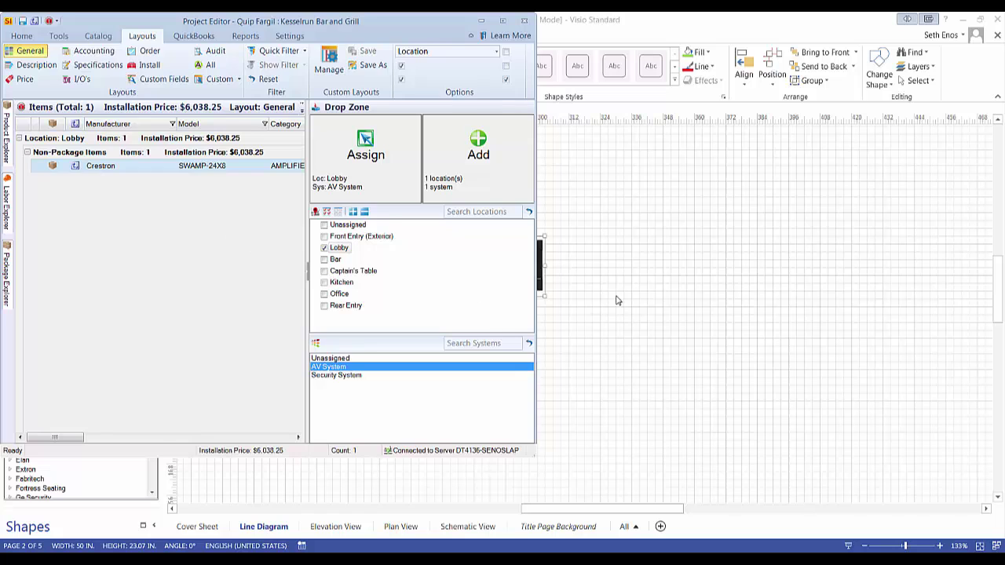
{"action": "left_click", "coordinate": [470, 257]}
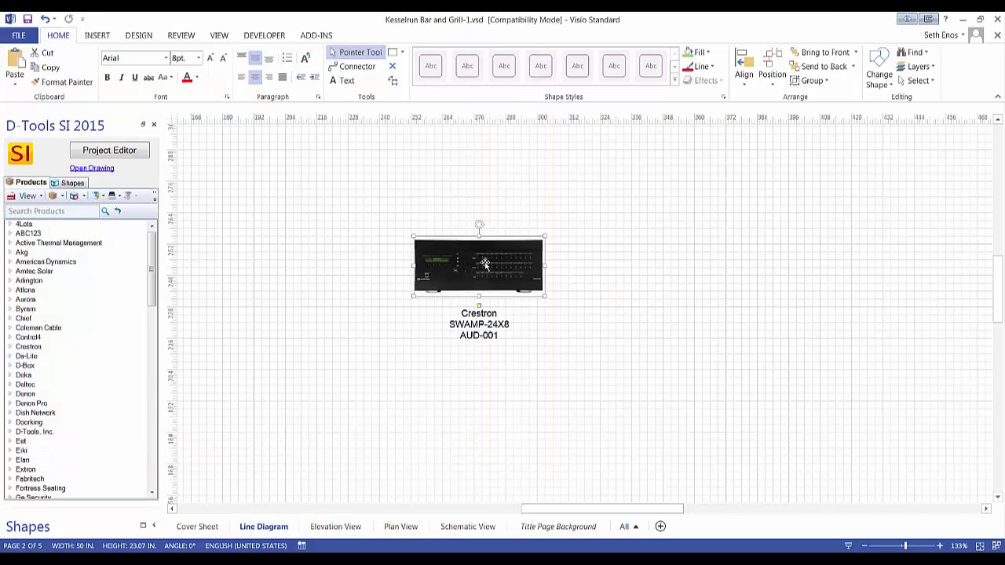
{"action": "key", "text": "Delete"}
{"action": "left_click", "coordinate": [114, 152]}
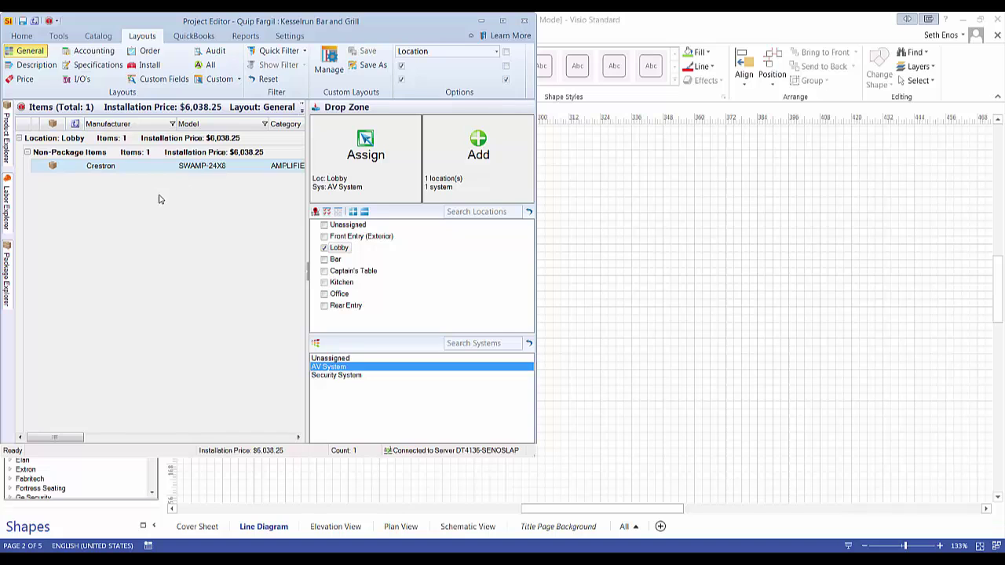
{"action": "left_click_drag", "start_coordinate": [135, 166], "coordinate": [528, 265]}
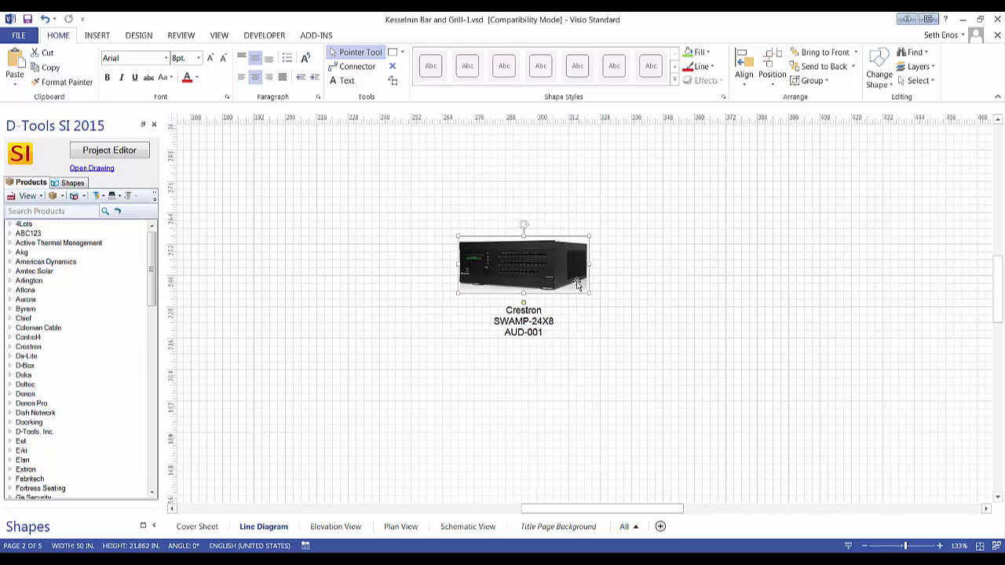
- Set the location to Bar and place the ABC123 ACCESS CONTROL B430 product on the page
{"action": "left_click", "coordinate": [10, 234]}
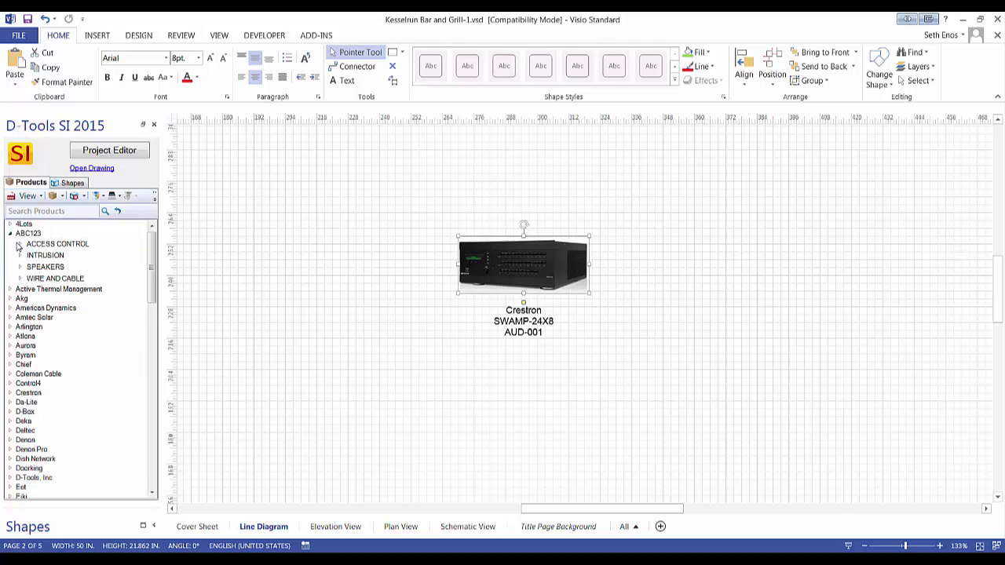
{"action": "left_click", "coordinate": [20, 244]}
{"action": "left_click", "coordinate": [55, 429]}
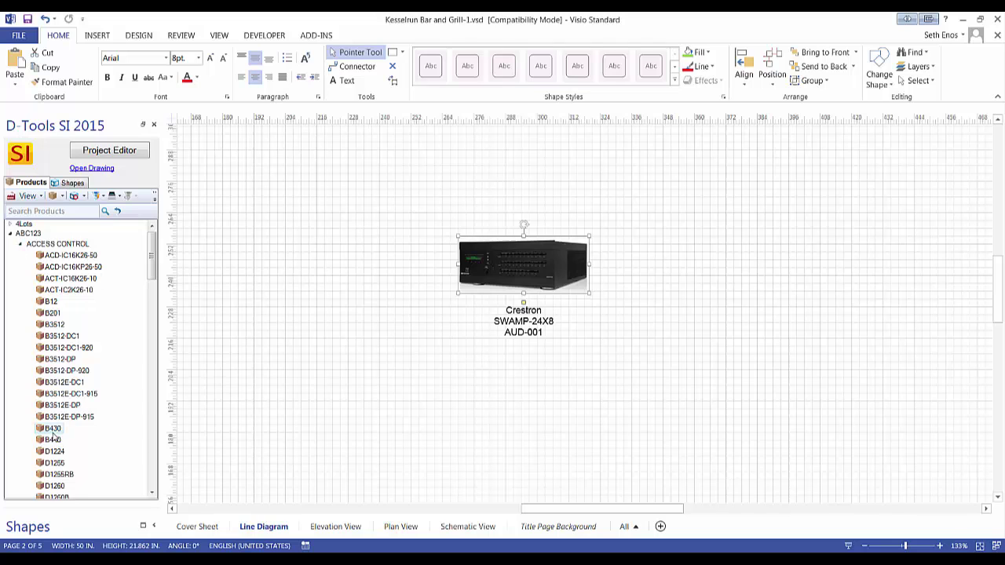
{"action": "left_click", "coordinate": [121, 151]}
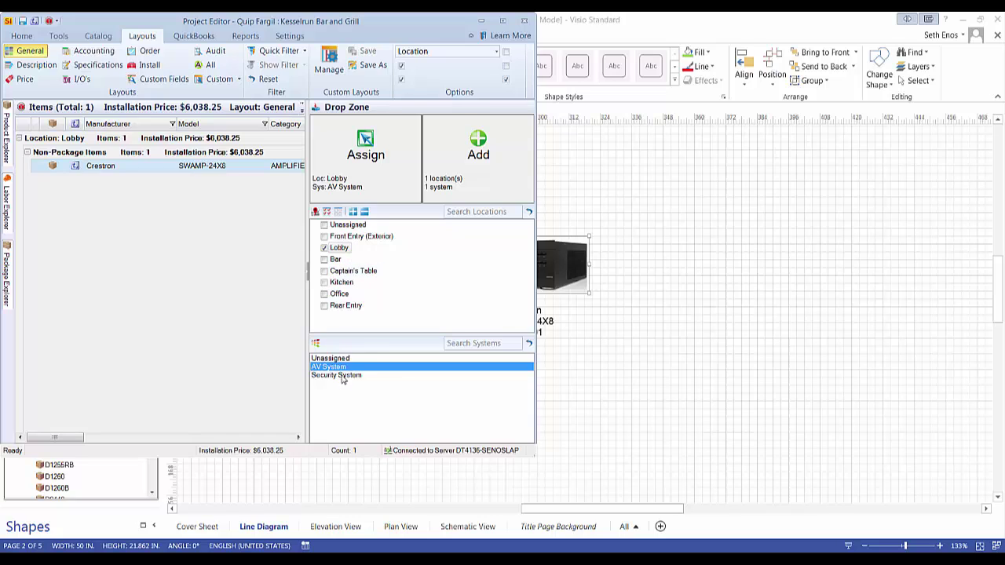
{"action": "left_click", "coordinate": [324, 259]}
{"action": "left_click", "coordinate": [672, 366]}
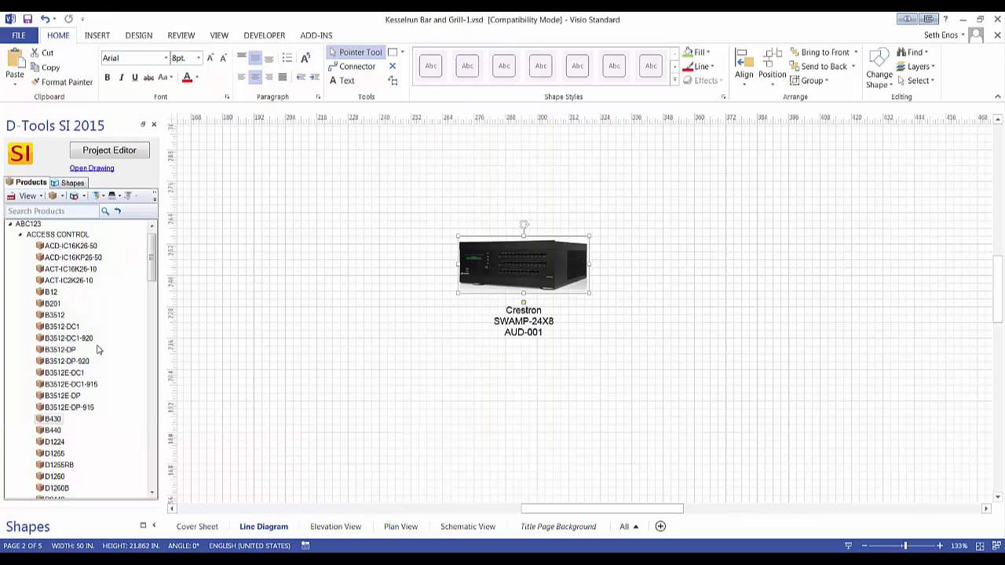
{"action": "left_click_drag", "start_coordinate": [51, 421], "coordinate": [776, 289]}
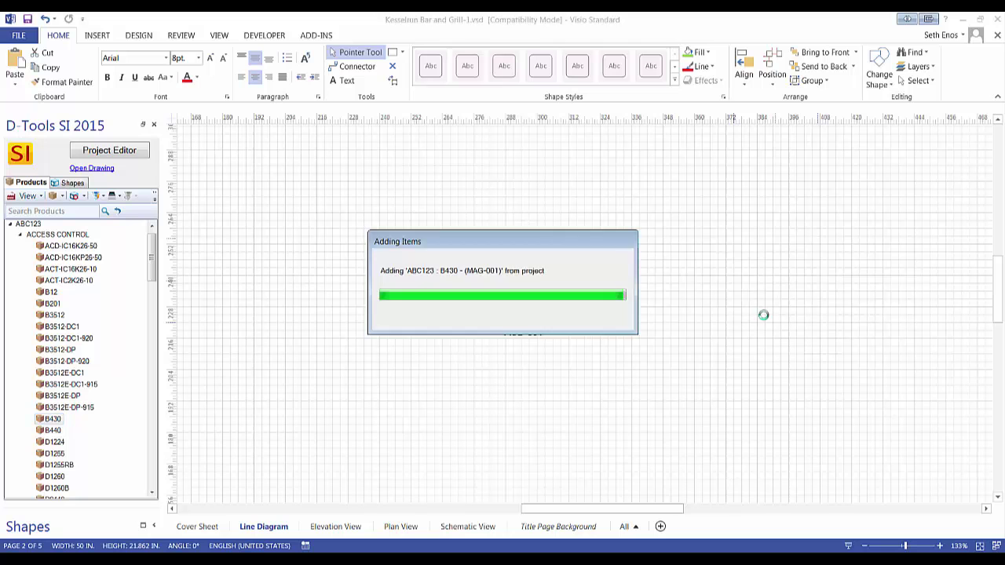
- Nudge the B430 MAG-001 box and review its product details and the project items
{"action": "left_click", "coordinate": [837, 321]}
{"action": "scroll", "coordinate": [771, 290], "scroll_direction": "up", "scroll_amount": 2}
{"action": "left_click_drag", "start_coordinate": [750, 277], "coordinate": [722, 263]}
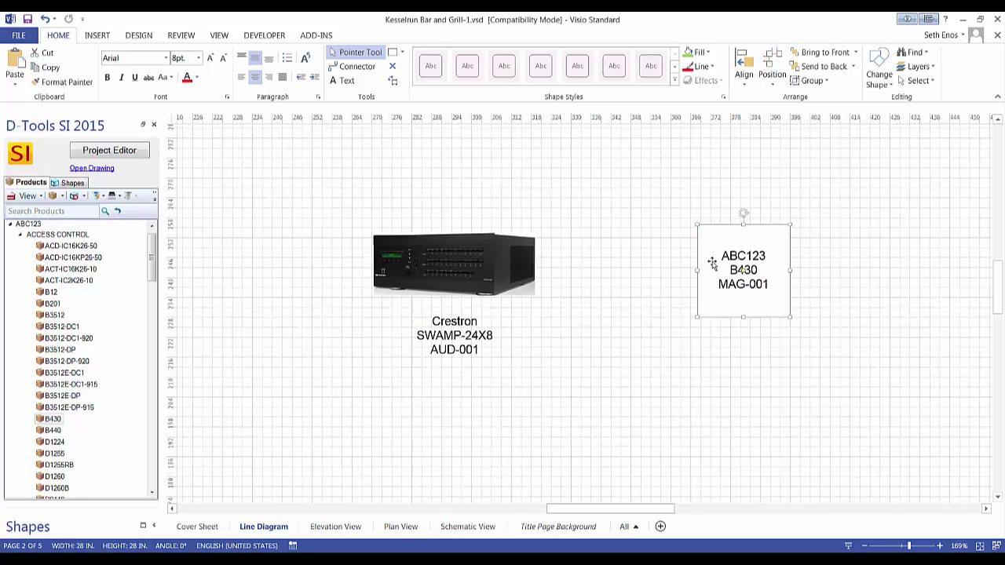
{"action": "double_click", "coordinate": [722, 263]}
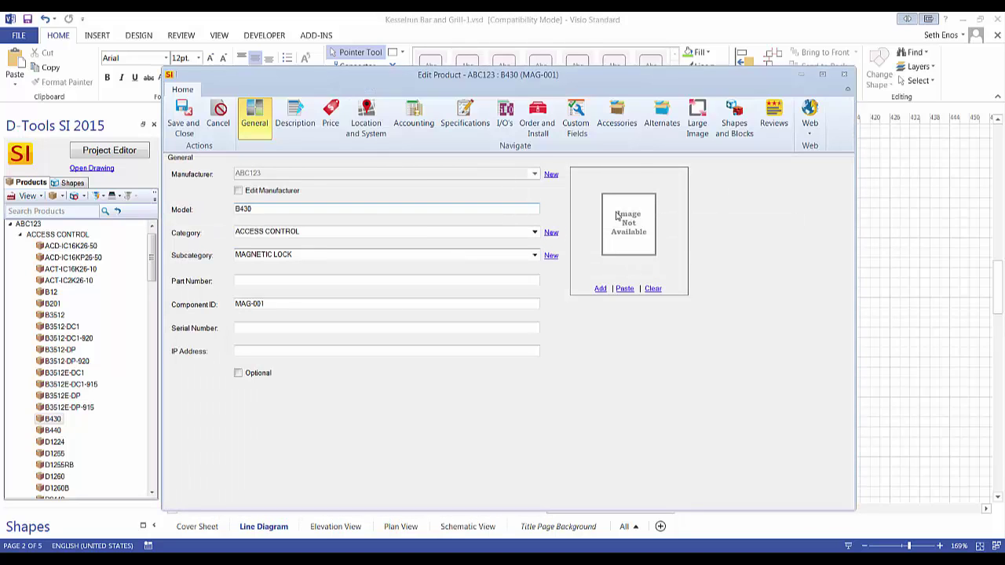
{"action": "left_click", "coordinate": [844, 74]}
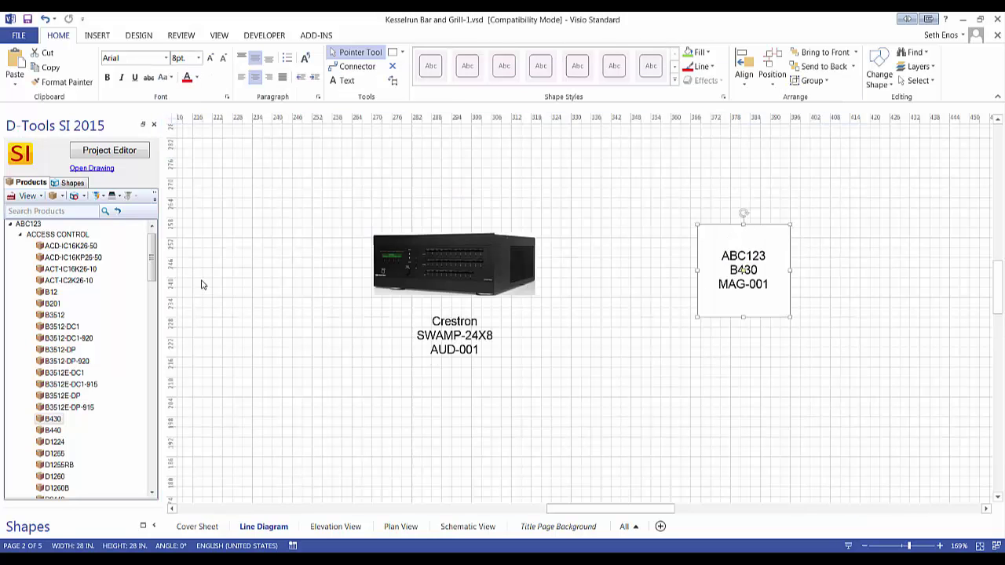
{"action": "left_click", "coordinate": [130, 156]}
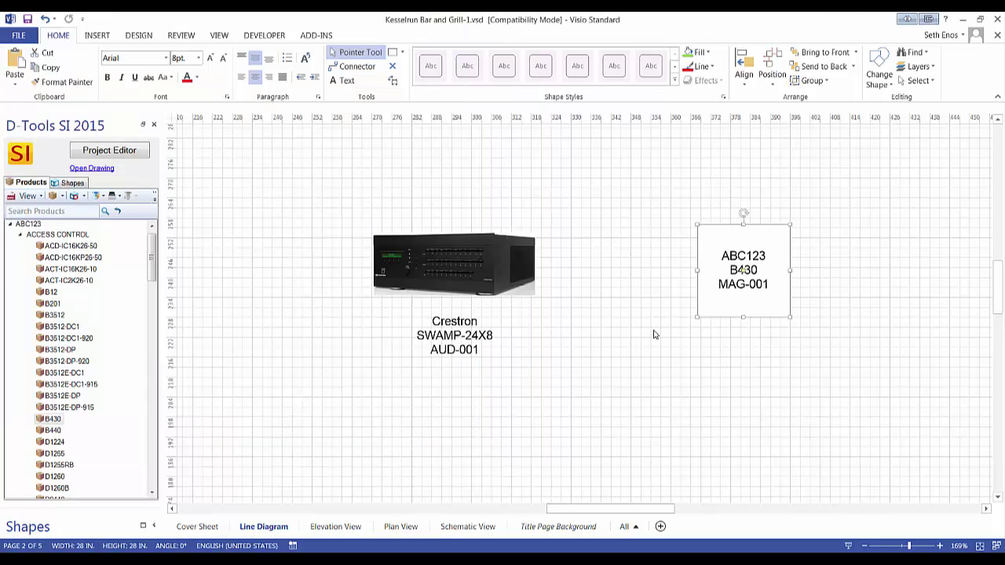
{"action": "left_click", "coordinate": [661, 334]}
- Move the B430 box below the amplifier and shift the Crestron amplifier up and left
{"action": "scroll", "coordinate": [595, 312], "scroll_direction": "down", "scroll_amount": 2}
{"action": "left_click_drag", "start_coordinate": [703, 290], "coordinate": [494, 420]}
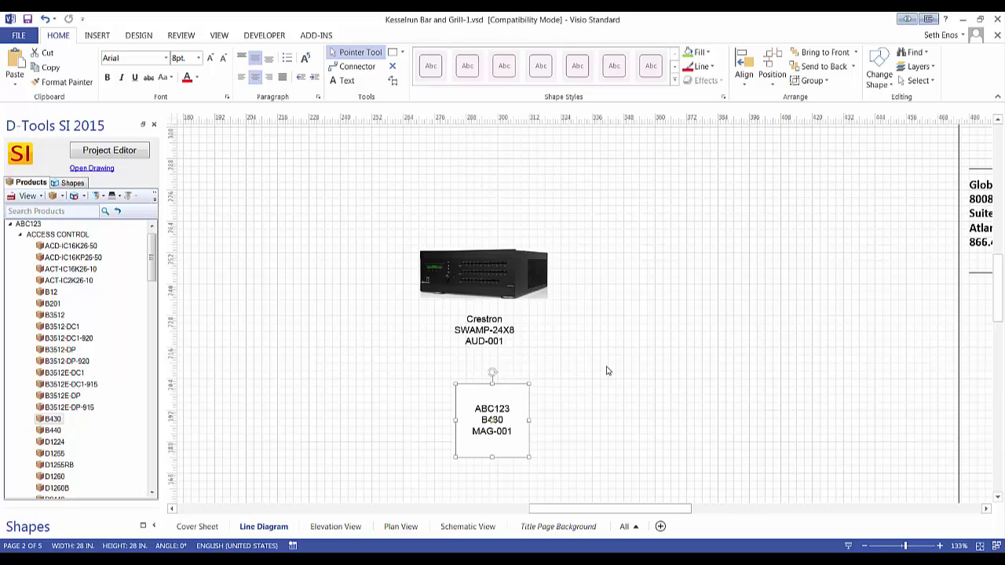
{"action": "scroll", "coordinate": [606, 370], "scroll_direction": "down", "scroll_amount": 2}
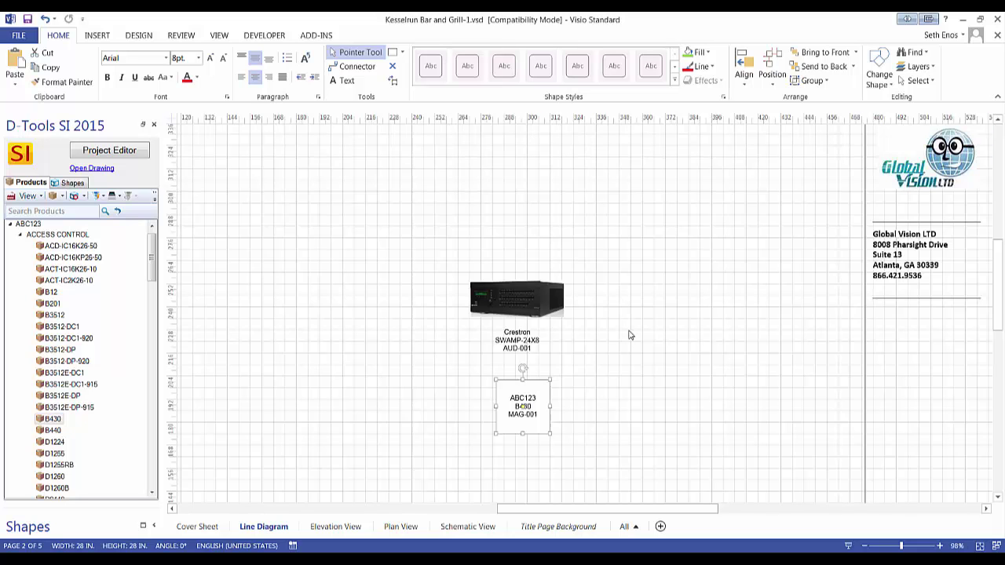
{"action": "scroll", "coordinate": [638, 368], "scroll_direction": "up", "scroll_amount": 2}
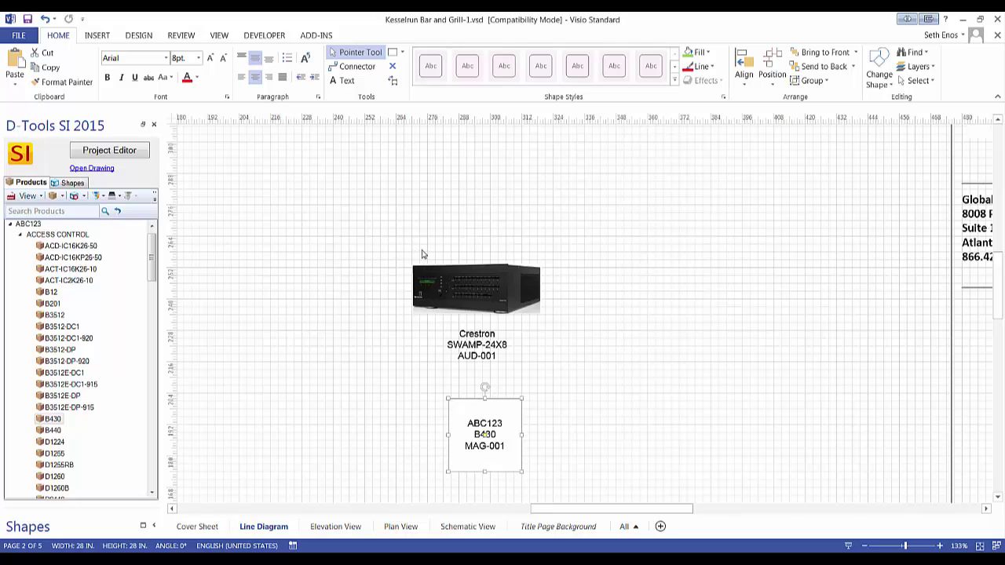
{"action": "left_click_drag", "start_coordinate": [468, 292], "coordinate": [384, 258]}
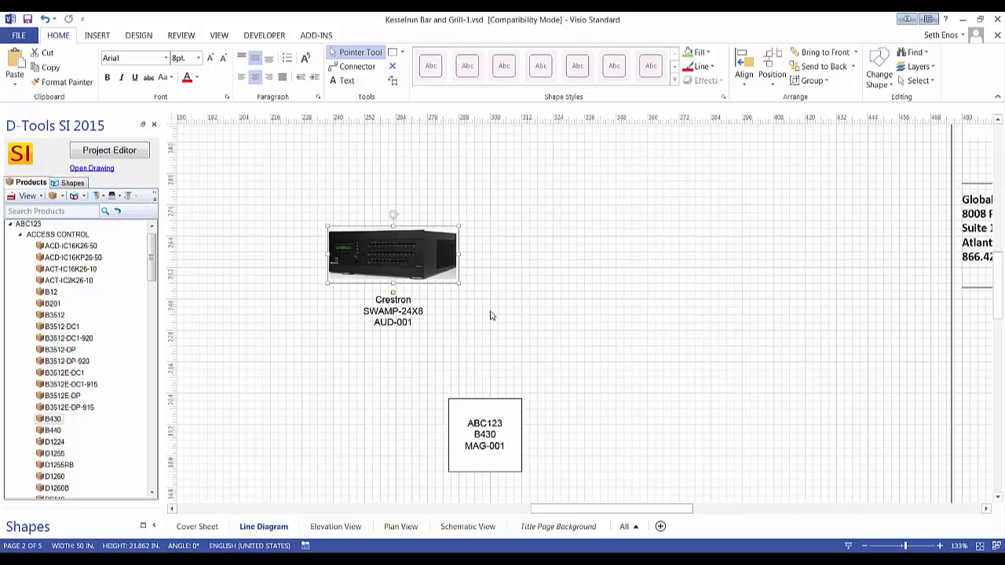
{"action": "scroll", "coordinate": [560, 276], "scroll_direction": "down", "scroll_amount": 2}
{"action": "scroll", "coordinate": [557, 252], "scroll_direction": "up", "scroll_amount": 2}
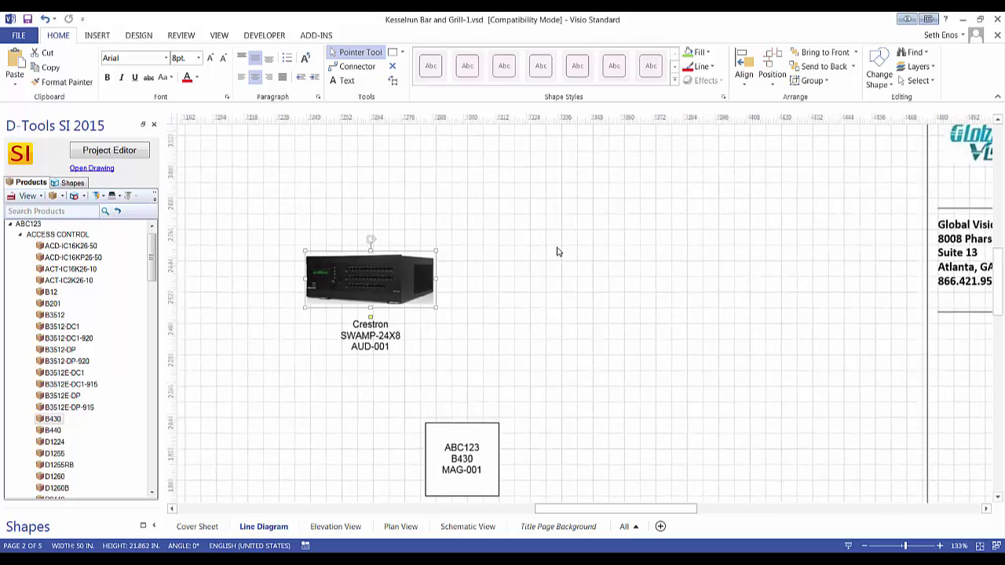
- Search for 'leon' and place the Leon Speakers AXV5 (IN-001) up and right of the amplifier
{"action": "left_click", "coordinate": [506, 270]}
{"action": "left_click", "coordinate": [85, 212]}
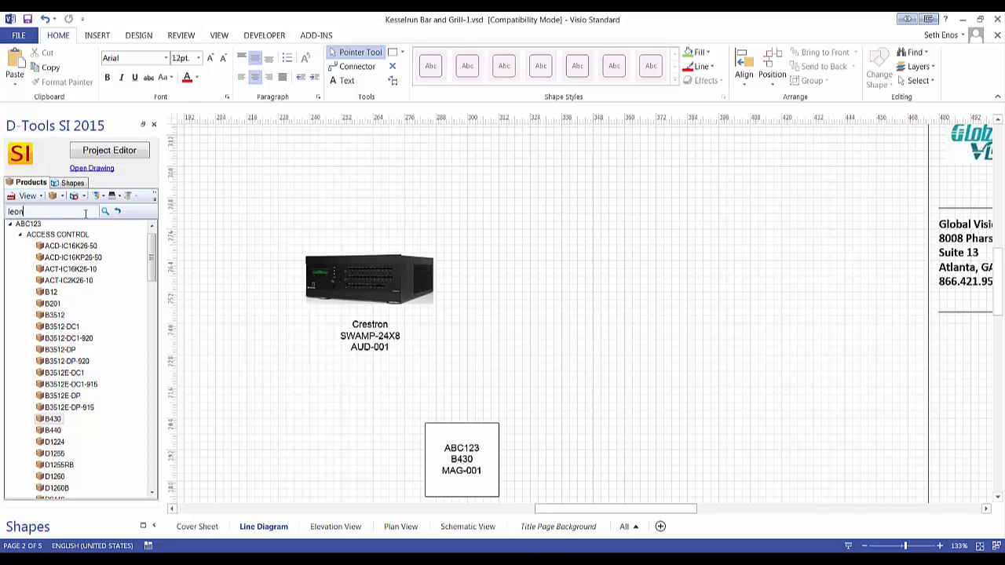
{"action": "type", "text": "leon"}
{"action": "key", "text": "Return"}
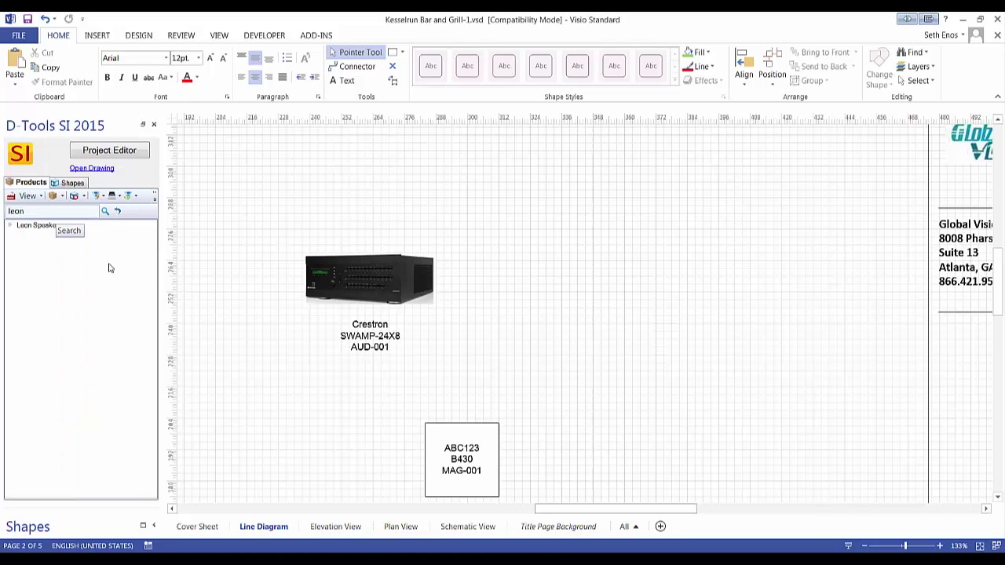
{"action": "left_click", "coordinate": [9, 226]}
{"action": "left_click", "coordinate": [21, 237]}
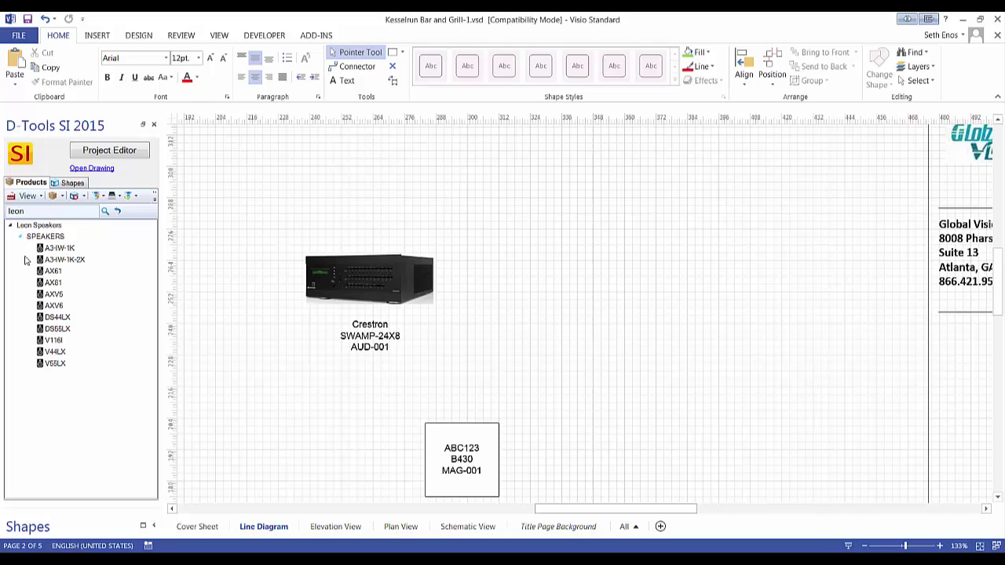
{"action": "left_click", "coordinate": [59, 297]}
{"action": "left_click_drag", "start_coordinate": [48, 295], "coordinate": [734, 265]}
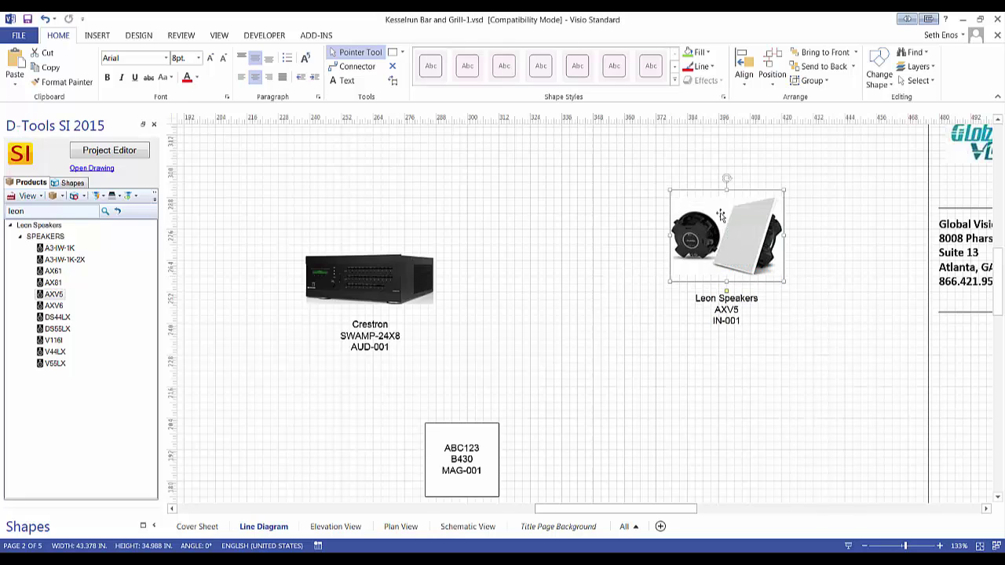
{"action": "left_click_drag", "start_coordinate": [711, 235], "coordinate": [688, 204]}
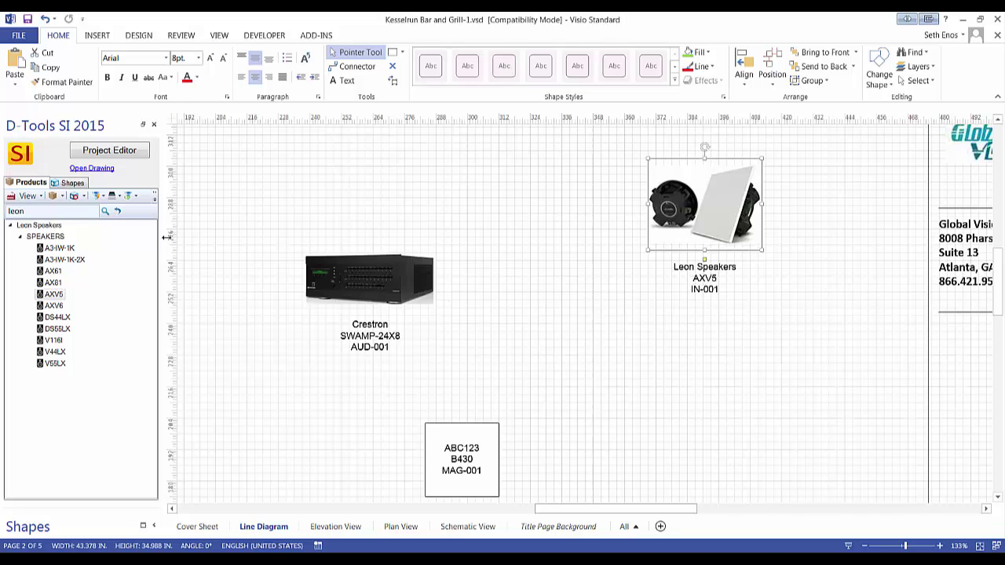
- Draw a connector from the Crestron amplifier to the Leon AXV5 speaker
{"action": "left_click", "coordinate": [537, 291]}
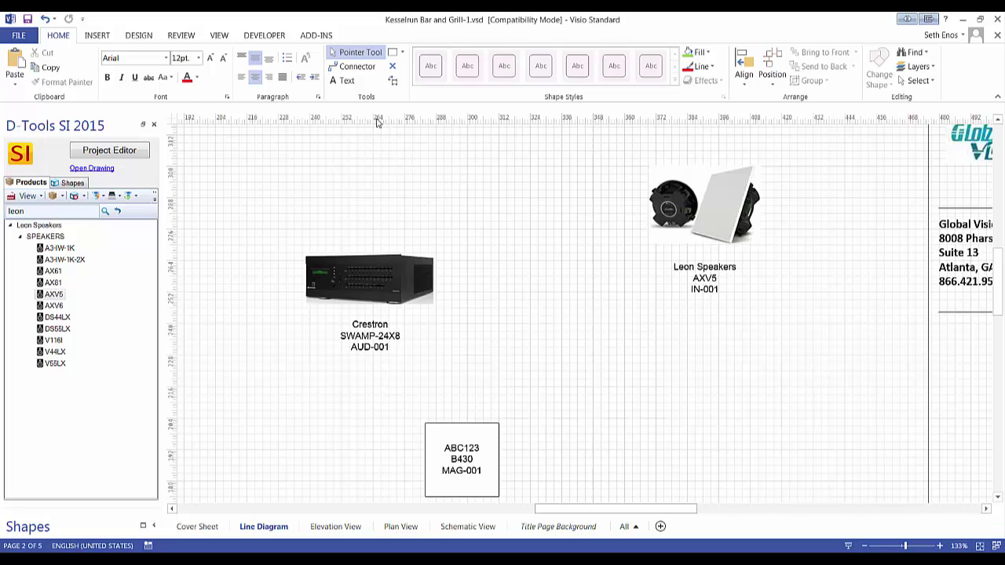
{"action": "left_click", "coordinate": [351, 68]}
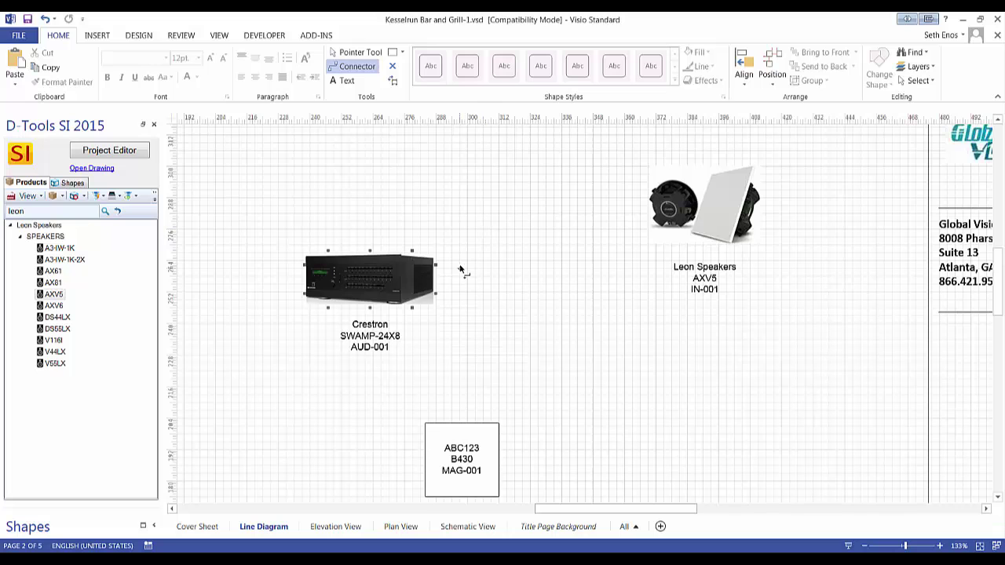
{"action": "scroll", "coordinate": [422, 272], "scroll_direction": "up", "scroll_amount": 4}
{"action": "scroll", "coordinate": [456, 254], "scroll_direction": "down", "scroll_amount": 2}
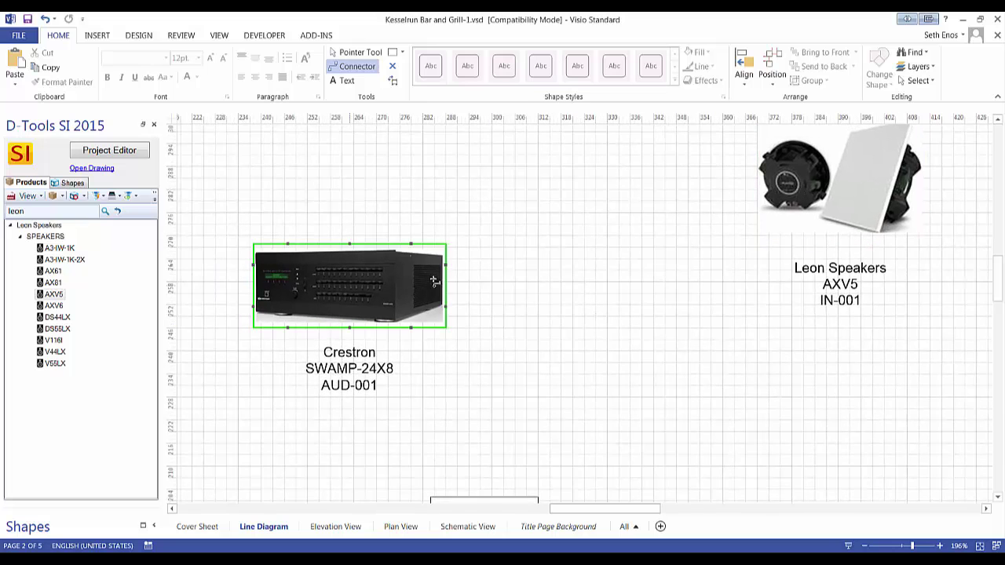
{"action": "left_click_drag", "start_coordinate": [445, 264], "coordinate": [756, 207]}
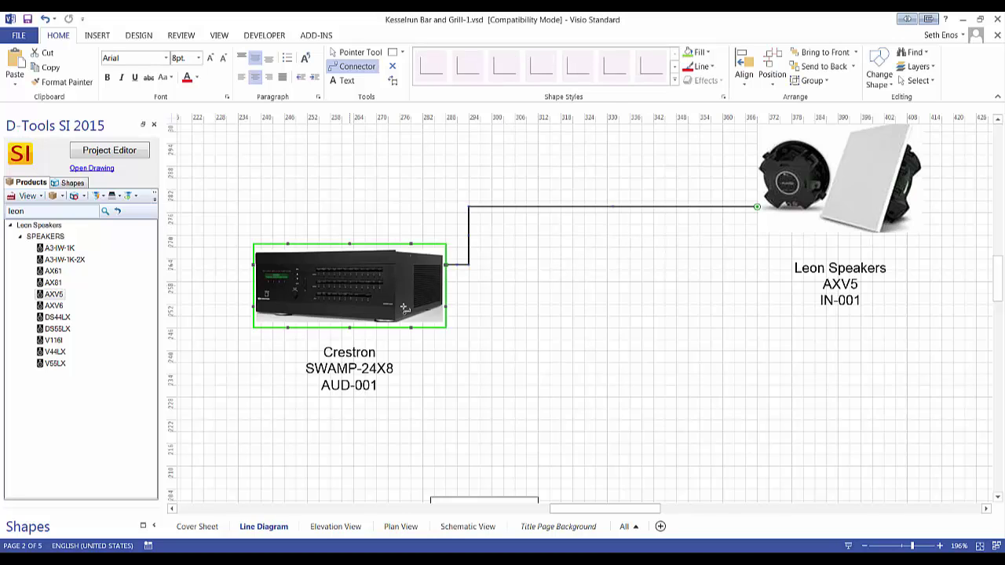
- Set the connector's line colour to red in Line Options
{"action": "left_click", "coordinate": [701, 67]}
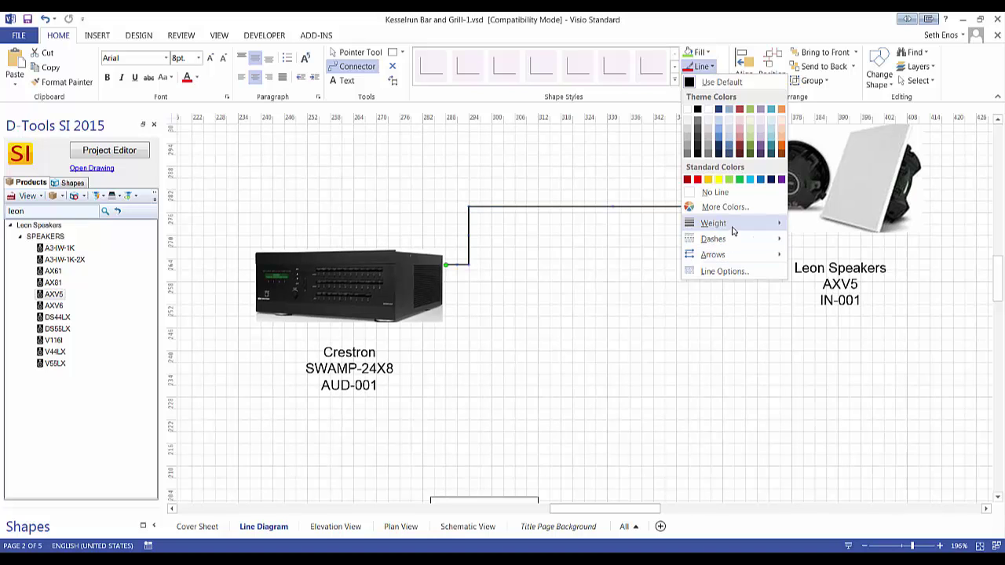
{"action": "left_click", "coordinate": [720, 273]}
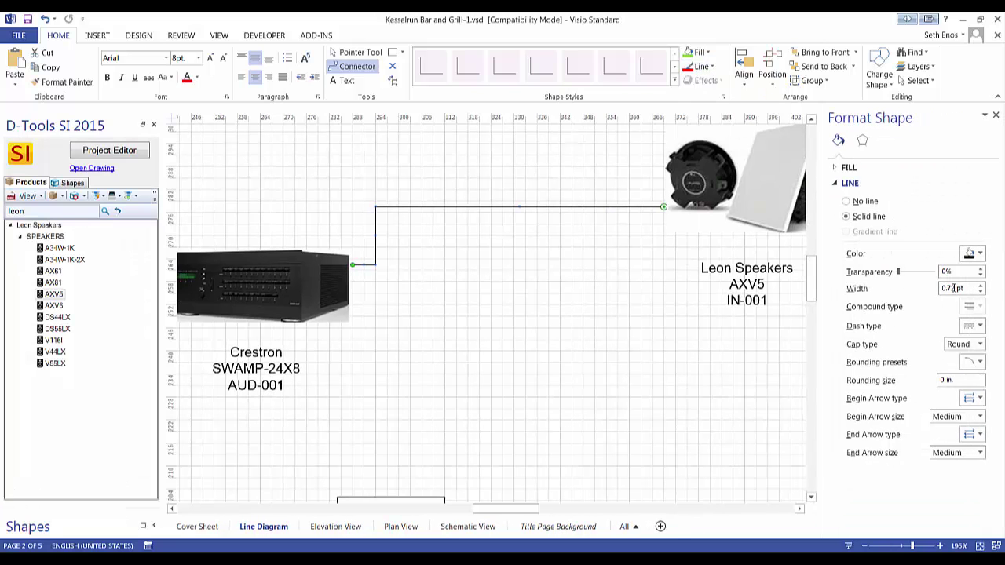
{"action": "left_click", "coordinate": [974, 254]}
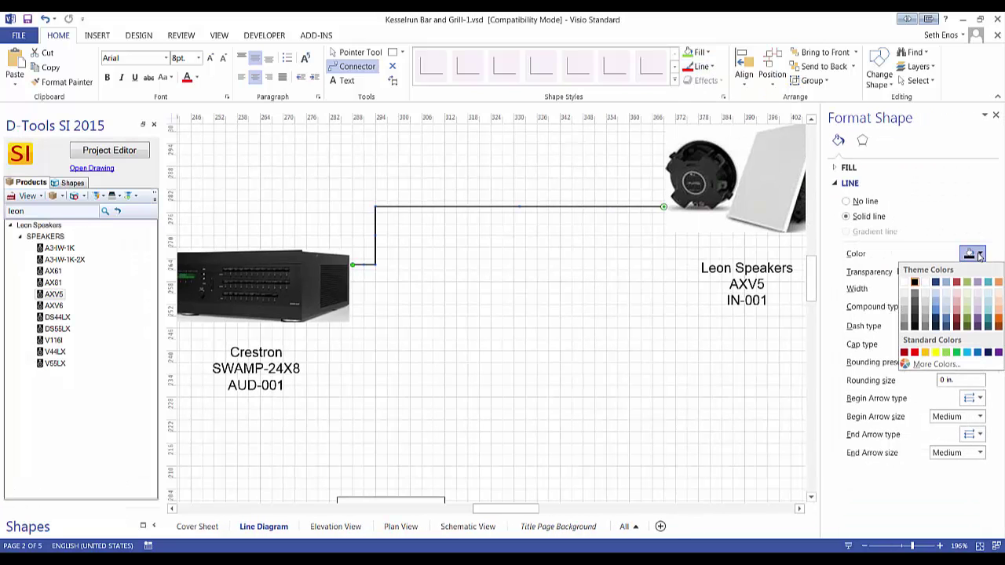
{"action": "left_click", "coordinate": [914, 352]}
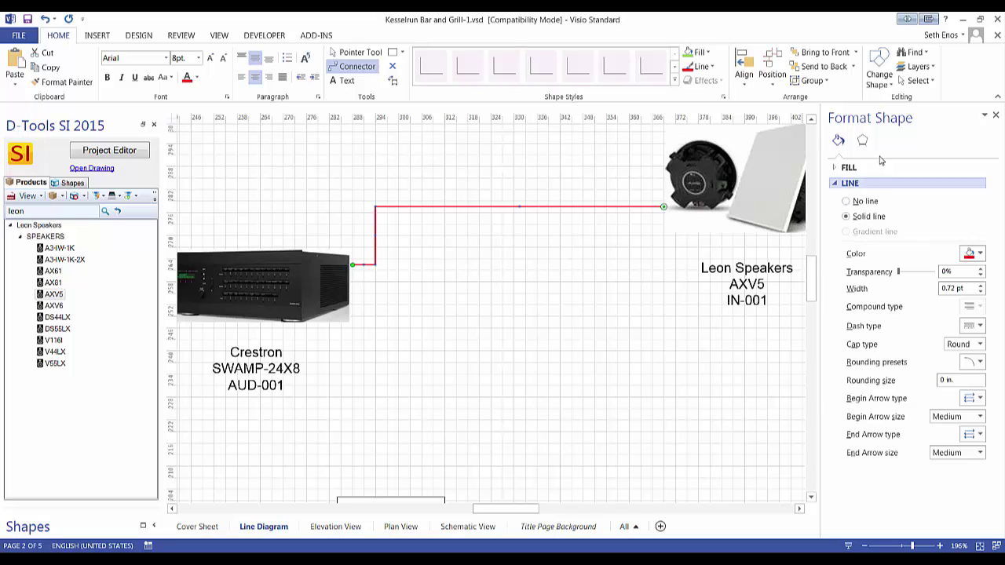
{"action": "left_click", "coordinate": [996, 116]}
{"action": "left_click", "coordinate": [568, 314]}
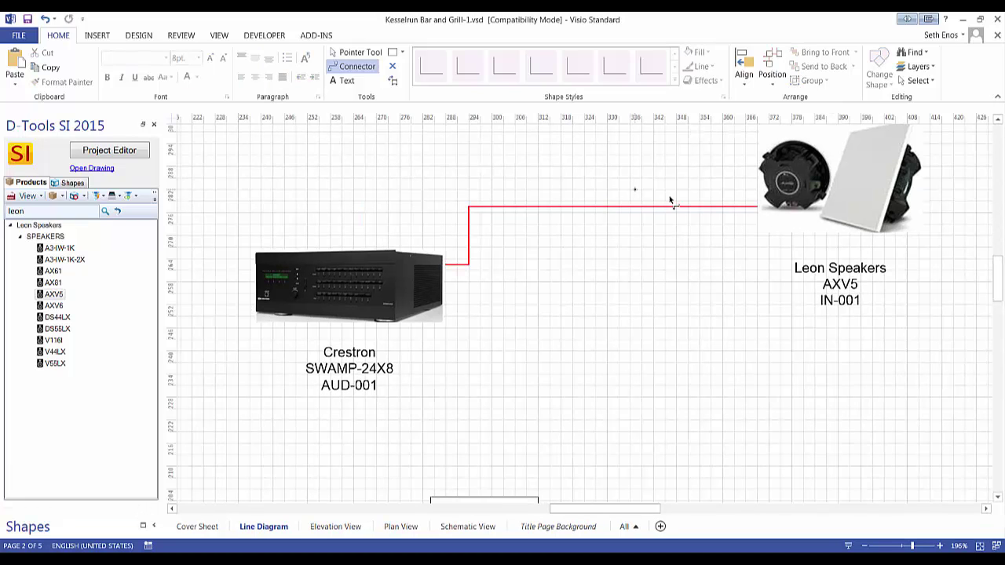
- Type '14/2' as the red connector's label and zoom the drawing out
{"action": "double_click", "coordinate": [546, 208]}
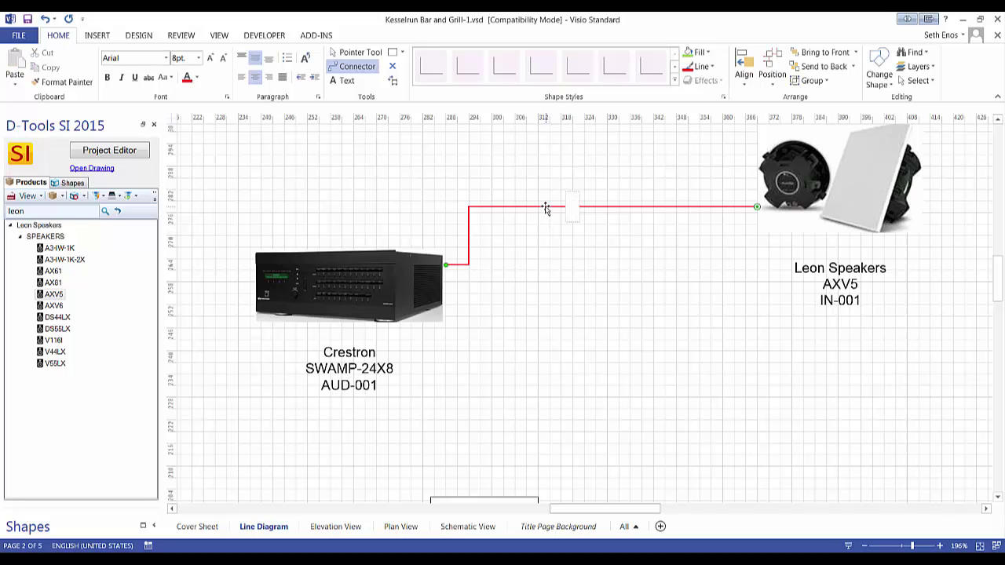
{"action": "type", "text": "14/2"}
{"action": "left_click", "coordinate": [355, 52]}
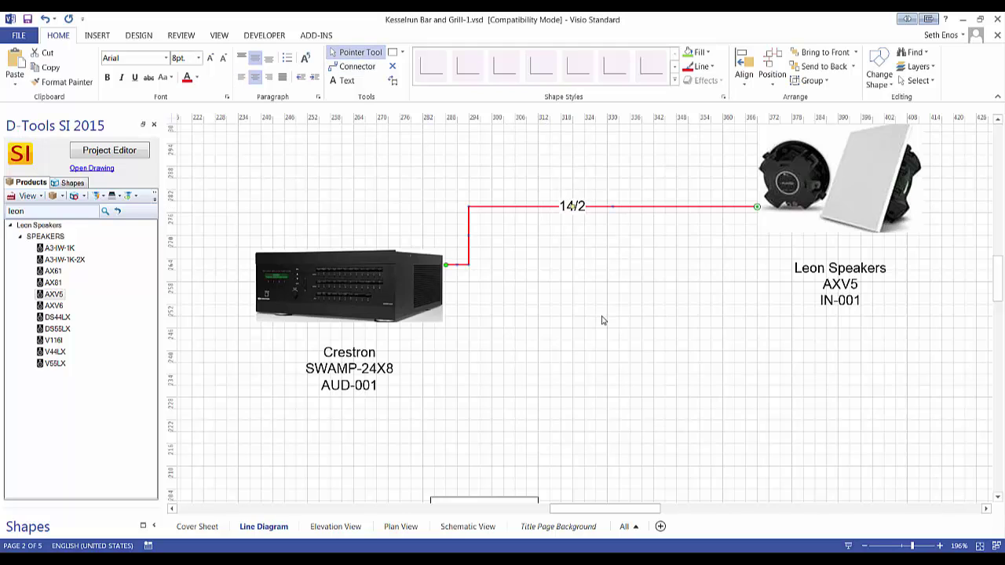
{"action": "scroll", "coordinate": [604, 320], "scroll_direction": "down", "scroll_amount": 1}
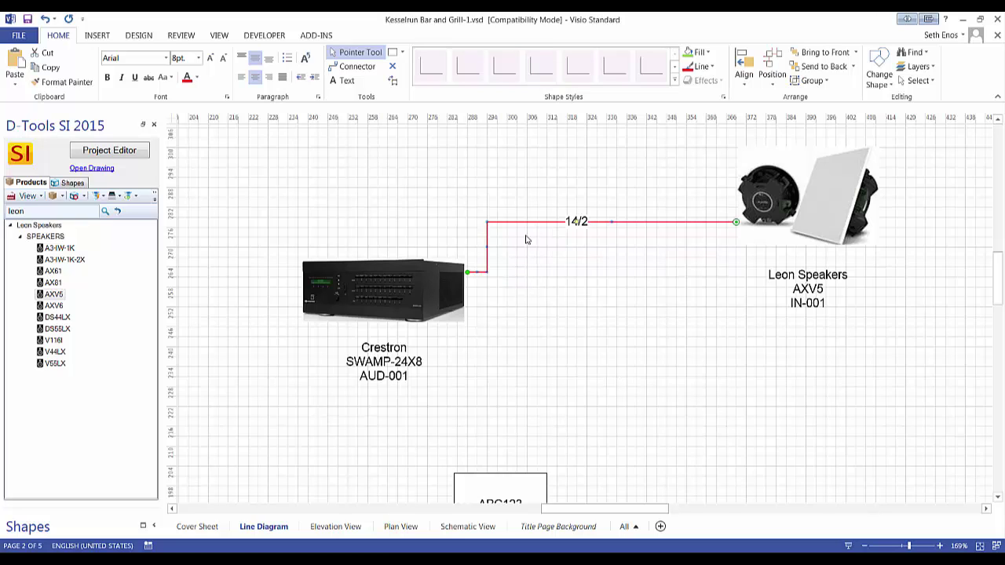
- Move the 14/2 line to the upper left and place a 14-2C-PSH-WHT wire between amp and speaker
{"action": "left_click_drag", "start_coordinate": [536, 223], "coordinate": [491, 166]}
{"action": "left_click_drag", "start_coordinate": [615, 220], "coordinate": [417, 184]}
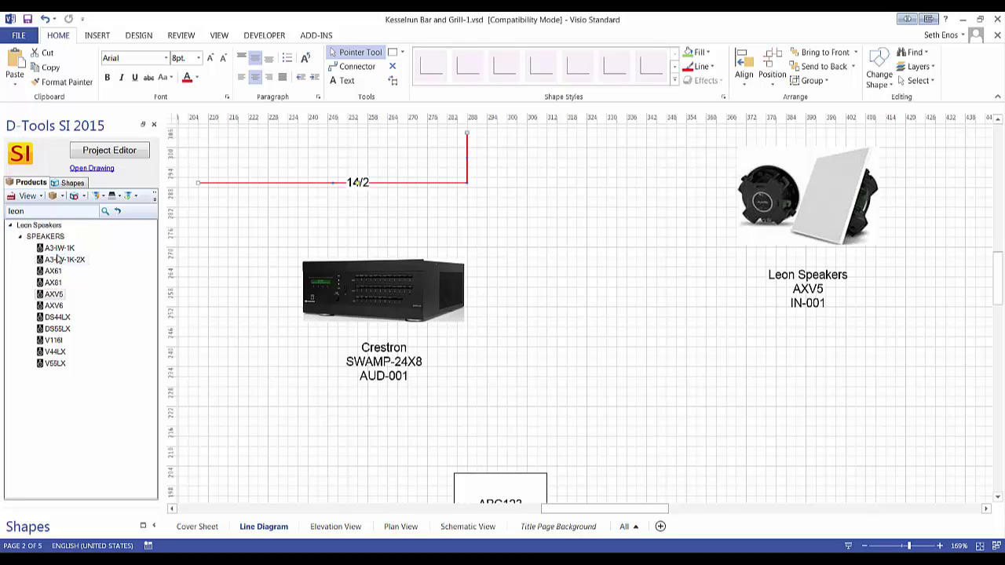
{"action": "double_click", "coordinate": [16, 211]}
{"action": "type", "text": "14-2"}
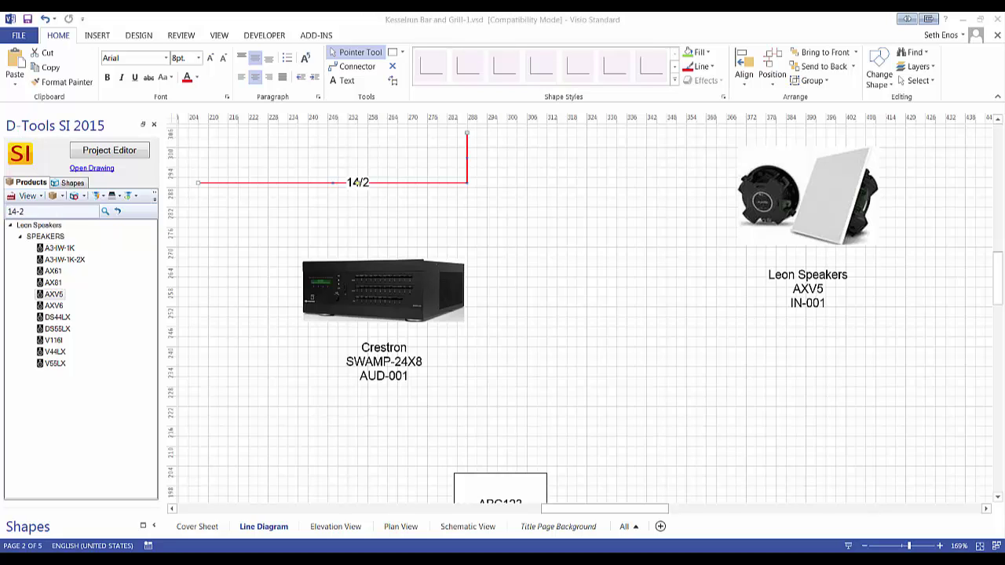
{"action": "key", "text": "Return"}
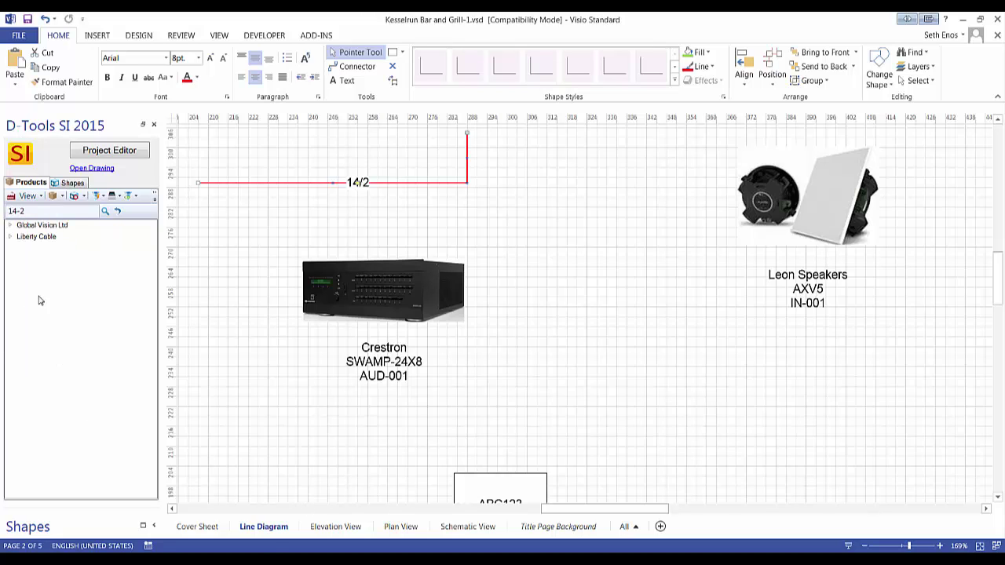
{"action": "left_click", "coordinate": [9, 226]}
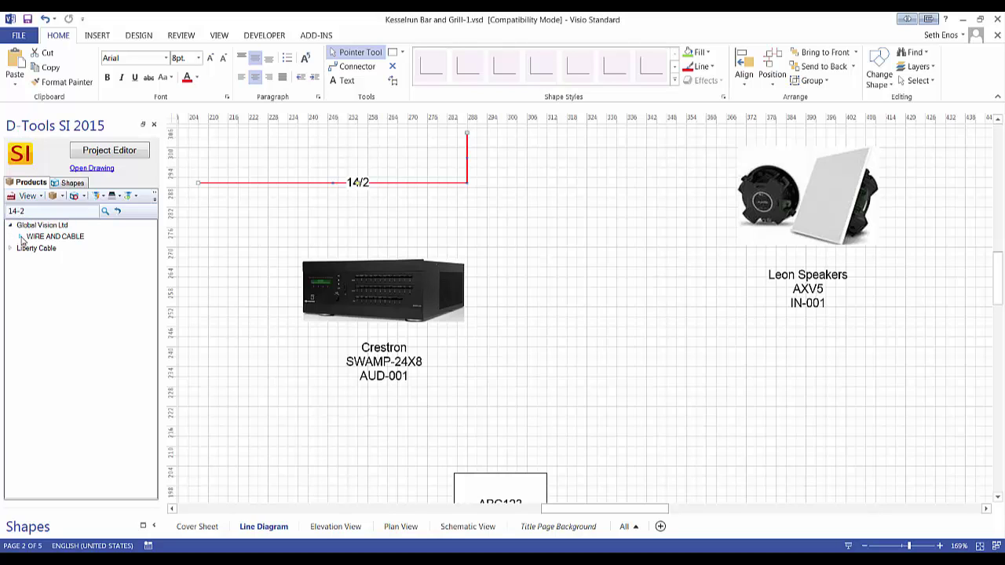
{"action": "left_click", "coordinate": [19, 237]}
{"action": "left_click_drag", "start_coordinate": [70, 248], "coordinate": [624, 274]}
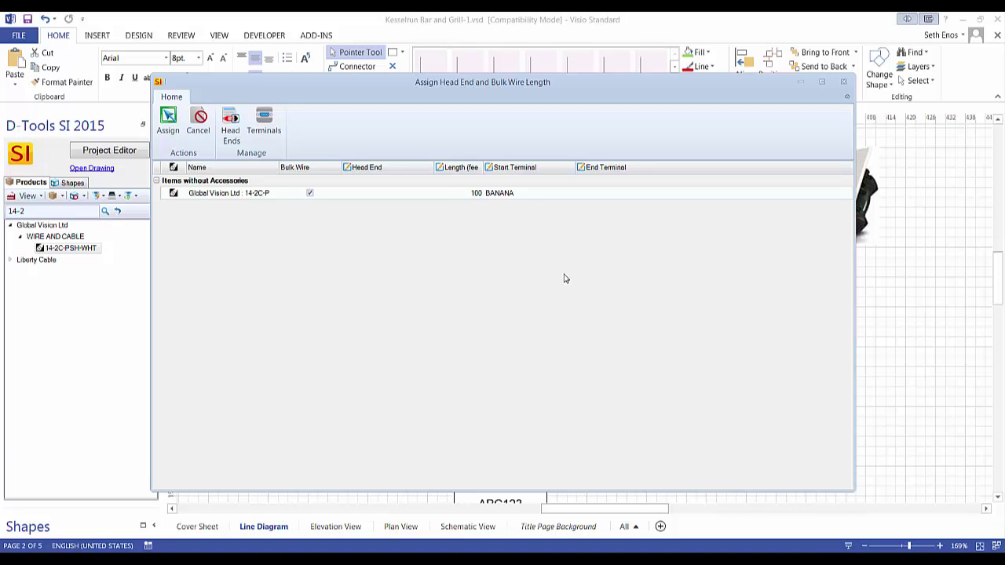
- Set the wire's Head End to Audio and assign it to the project
{"action": "left_click", "coordinate": [419, 196]}
{"action": "left_click", "coordinate": [428, 194]}
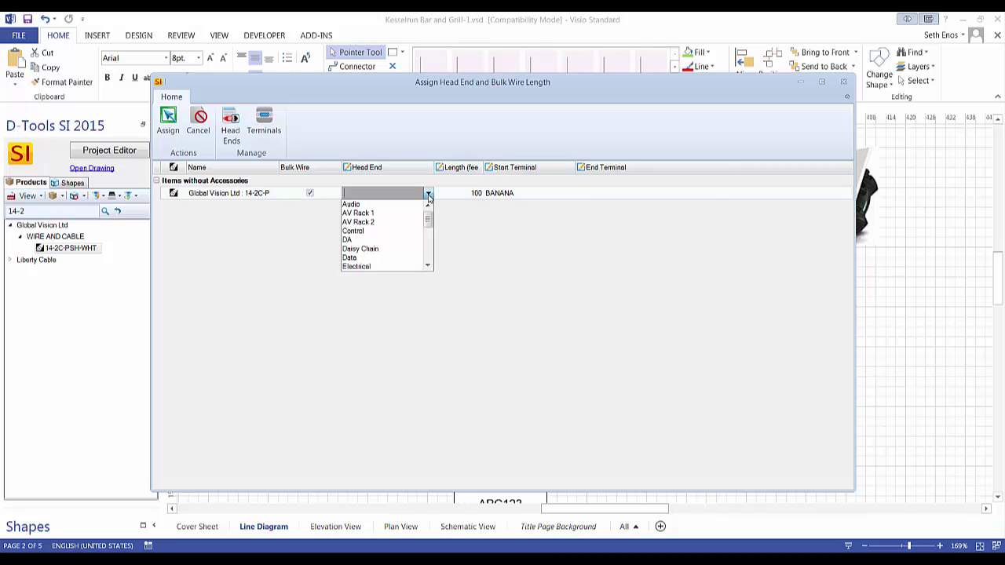
{"action": "left_click", "coordinate": [380, 205]}
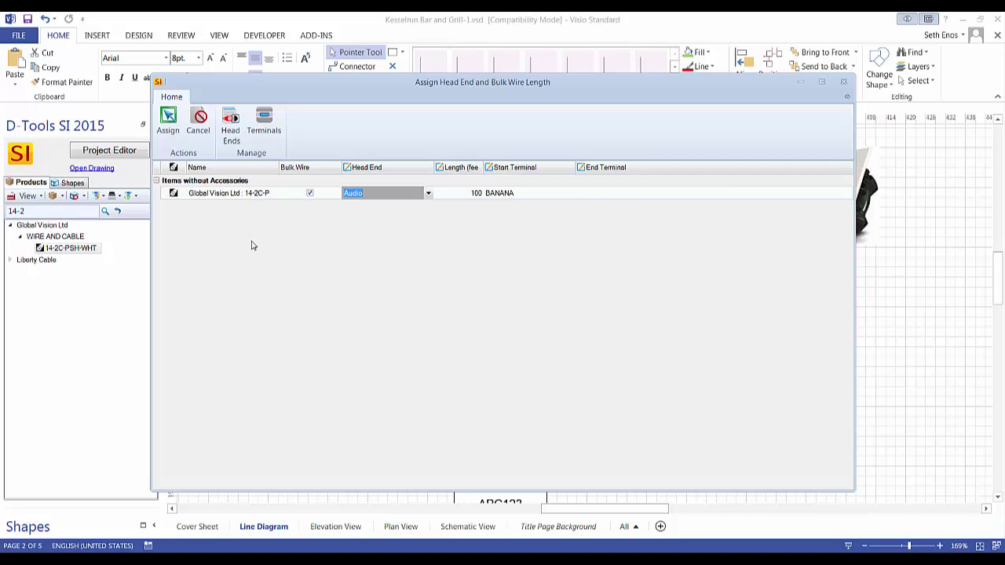
{"action": "left_click", "coordinate": [168, 126]}
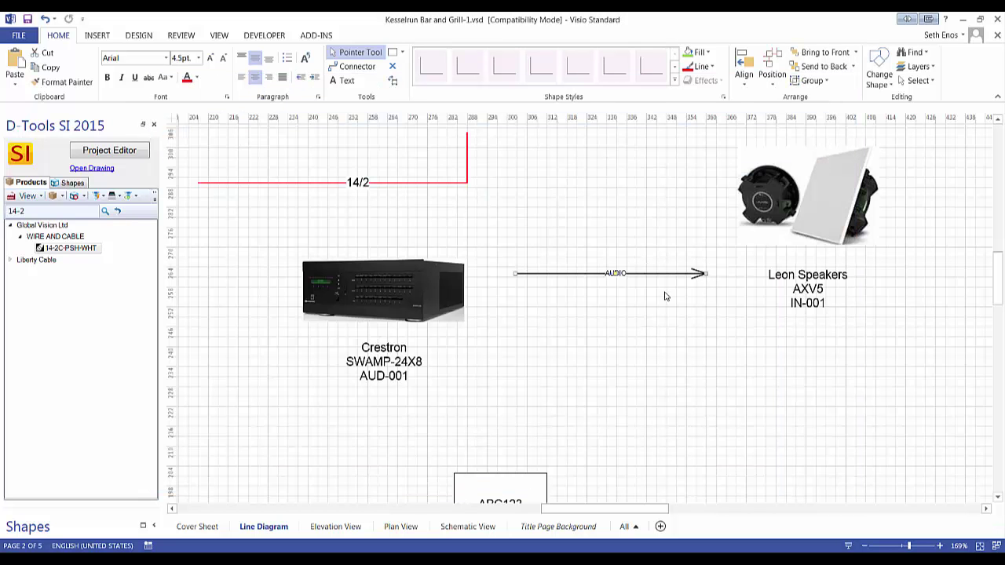
- Assign the Global Vision wire product to the AUDIO line from the Project Editor
{"action": "scroll", "coordinate": [618, 277], "scroll_direction": "up", "scroll_amount": 3}
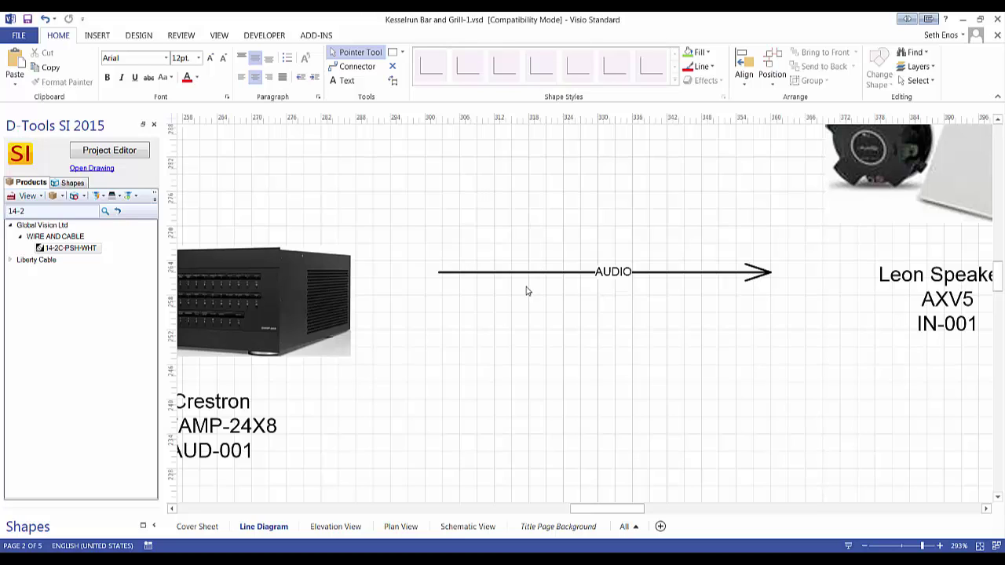
{"action": "left_click", "coordinate": [118, 149]}
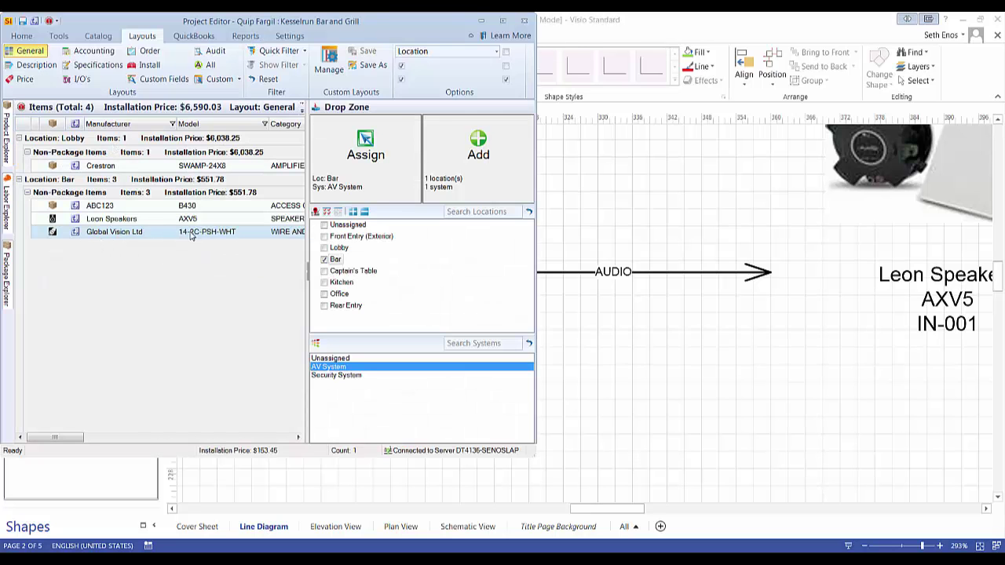
{"action": "left_click_drag", "start_coordinate": [203, 236], "coordinate": [547, 276]}
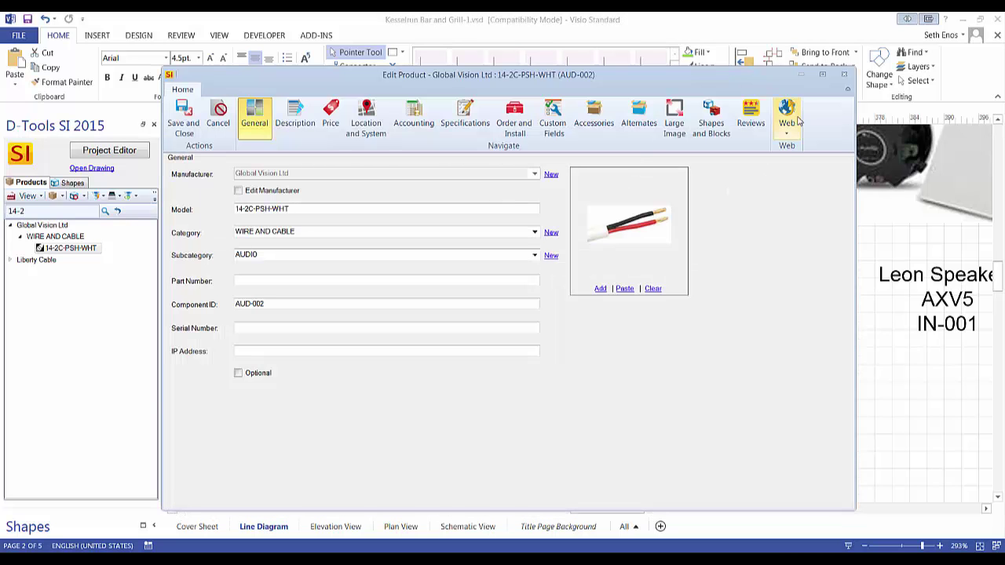
{"action": "left_click", "coordinate": [846, 78]}
- Attach the AUDIO wire's start to the Crestron amp and its end to the Leon speaker
{"action": "scroll", "coordinate": [686, 325], "scroll_direction": "down", "scroll_amount": 3}
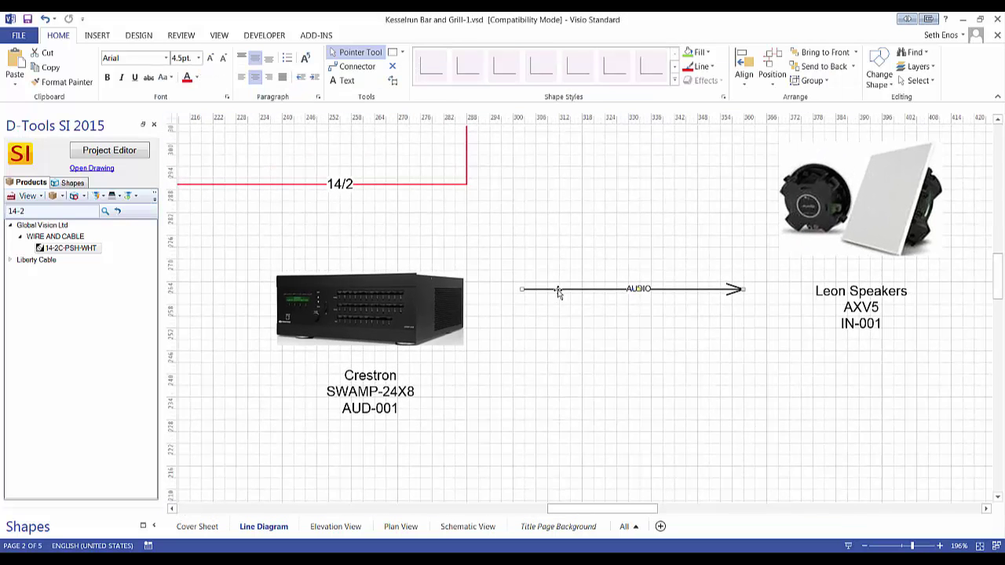
{"action": "left_click_drag", "start_coordinate": [558, 292], "coordinate": [466, 330]}
{"action": "left_click_drag", "start_coordinate": [739, 332], "coordinate": [777, 168]}
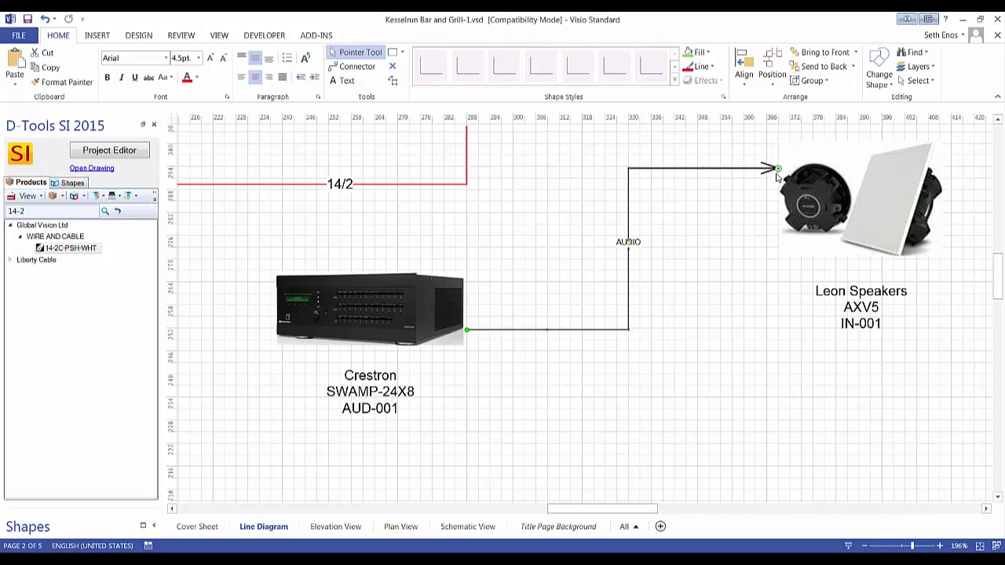
{"action": "scroll", "coordinate": [719, 259], "scroll_direction": "down", "scroll_amount": 1, "text": "ctrl"}
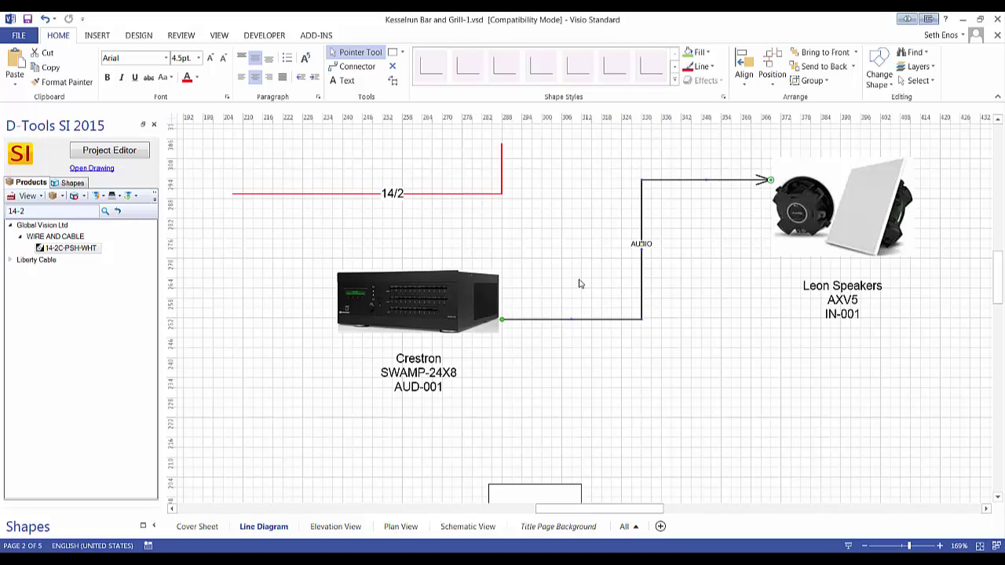
- Widen the Project Editor and run the Installation Wire Connections report by wire number
{"action": "left_click", "coordinate": [148, 151]}
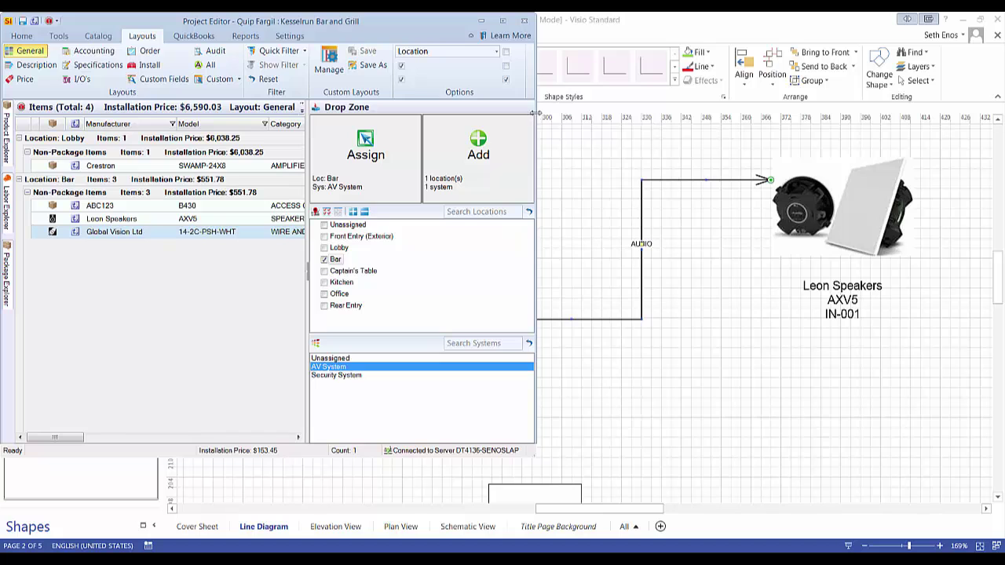
{"action": "left_click_drag", "start_coordinate": [536, 114], "coordinate": [927, 115]}
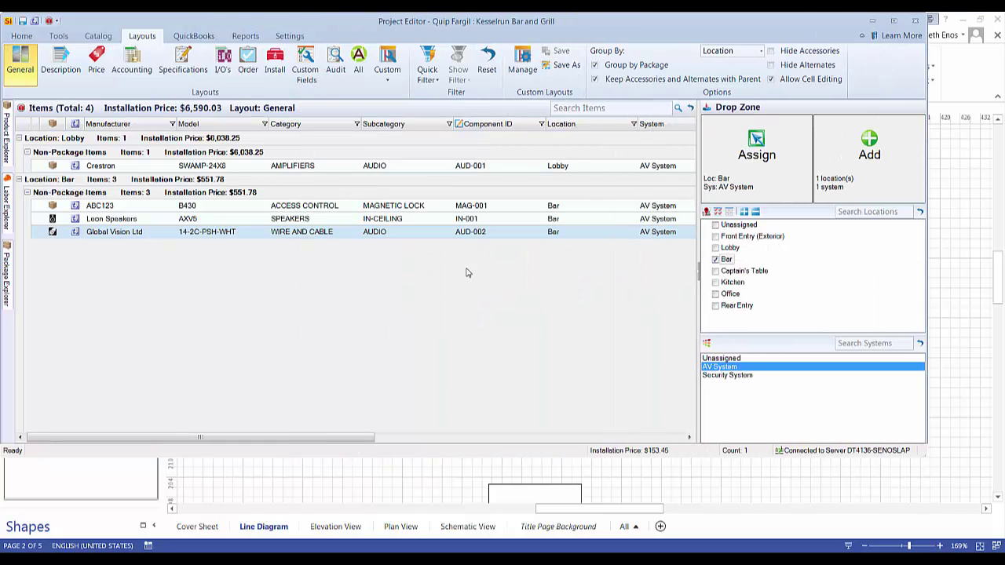
{"action": "left_click", "coordinate": [245, 37]}
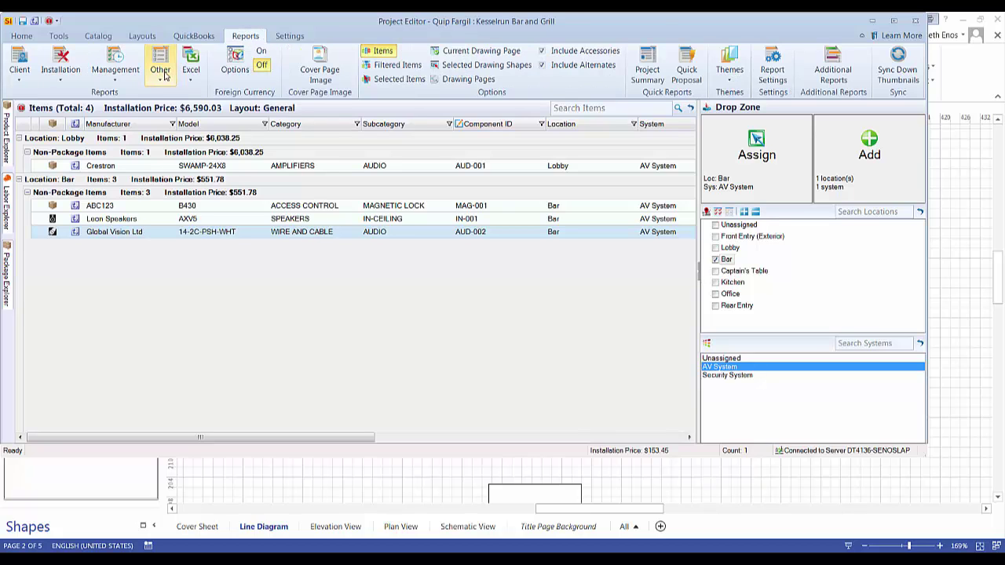
{"action": "left_click", "coordinate": [60, 77]}
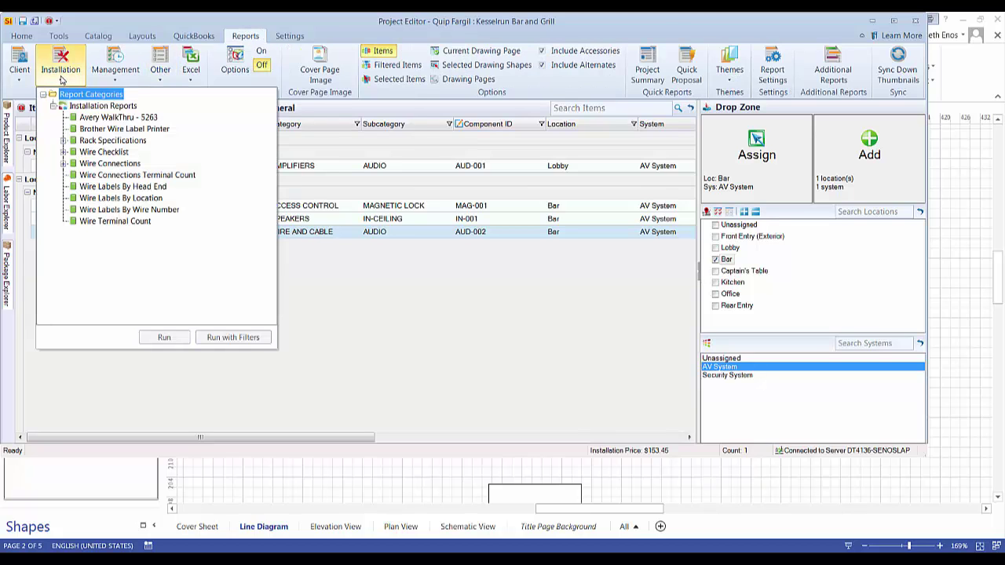
{"action": "left_click", "coordinate": [63, 163]}
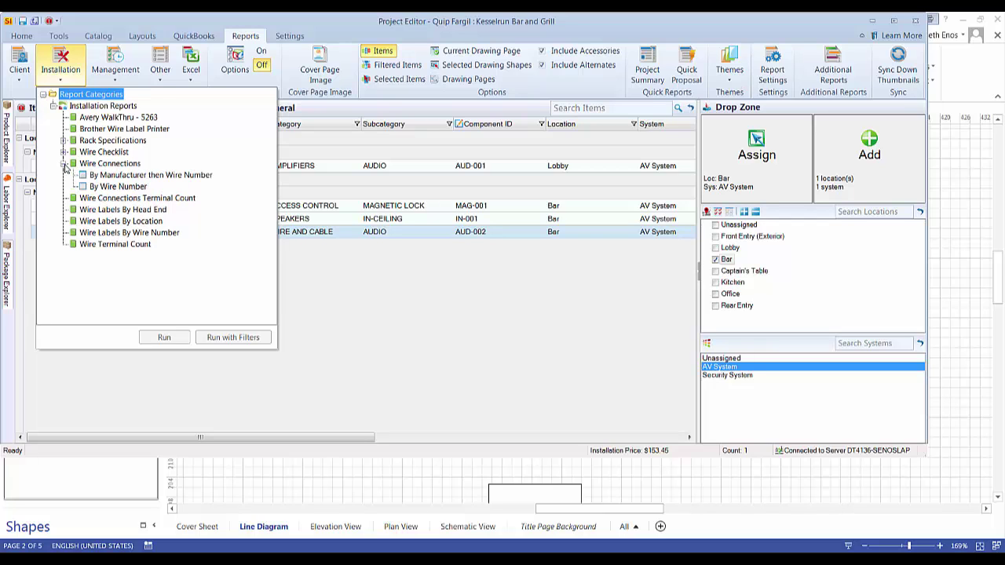
{"action": "left_click", "coordinate": [102, 188]}
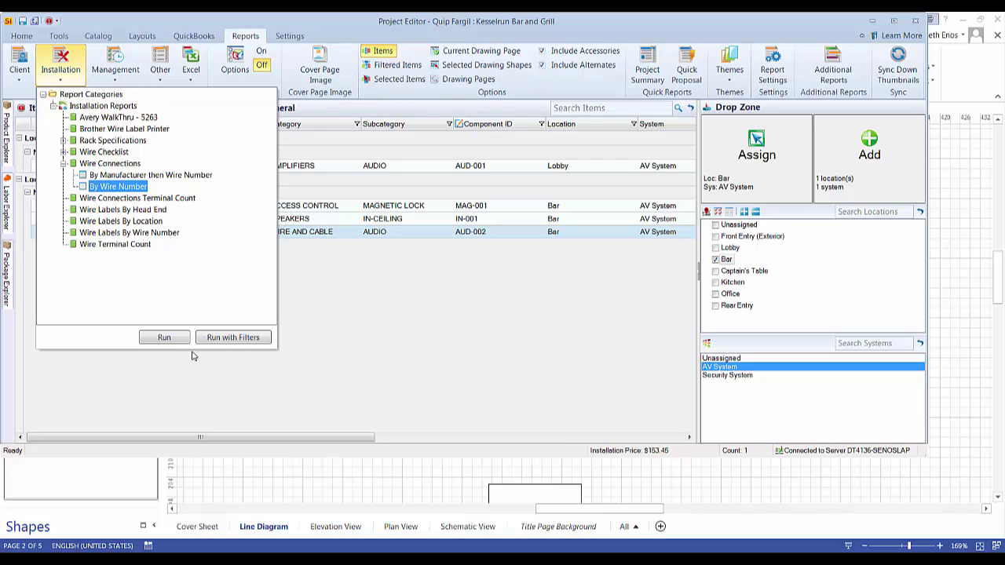
{"action": "left_click", "coordinate": [165, 338]}
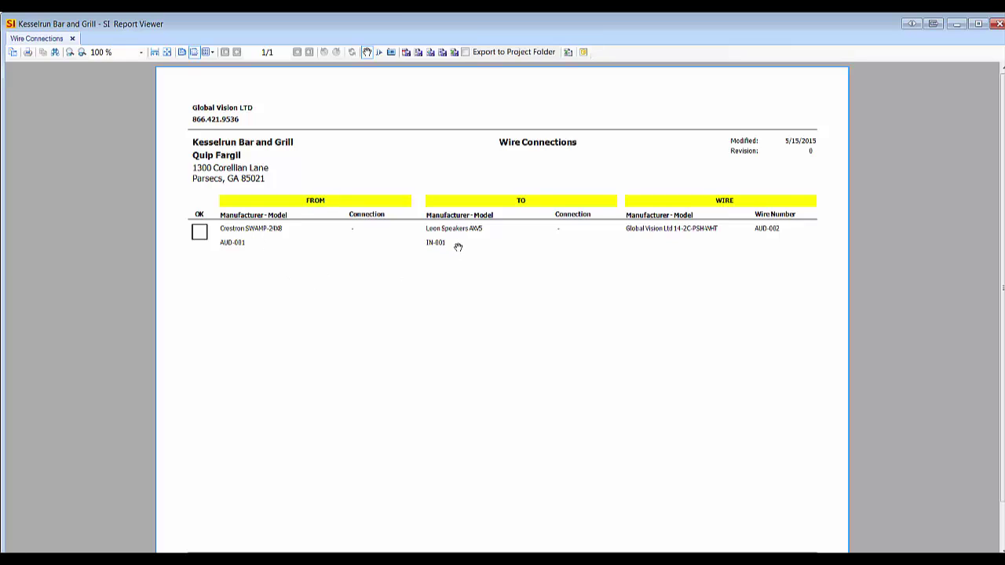
- Close the report and expand the Wire Shapes library in the shapes pane
{"action": "left_click", "coordinate": [995, 24]}
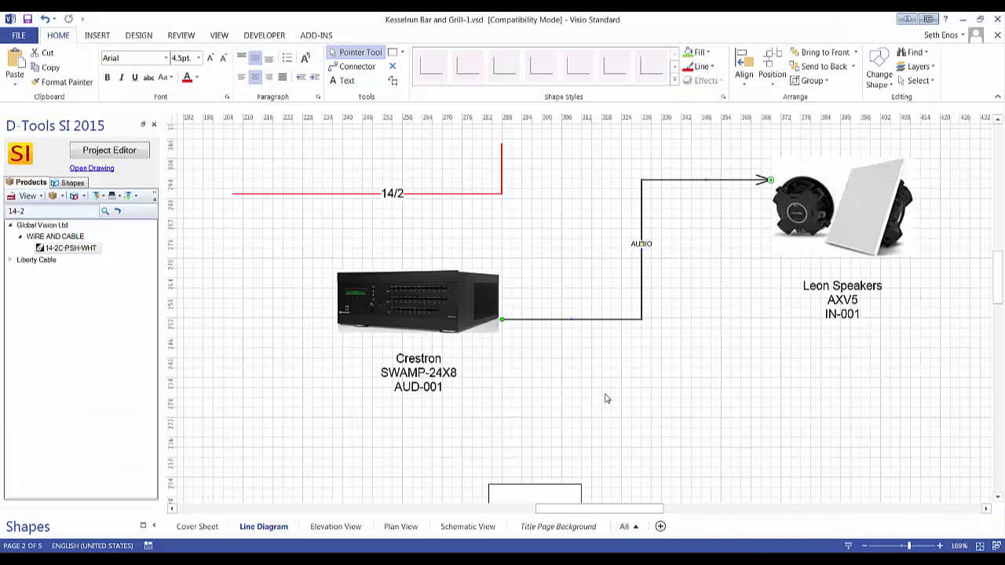
{"action": "scroll", "coordinate": [584, 386], "scroll_direction": "down", "scroll_amount": 2}
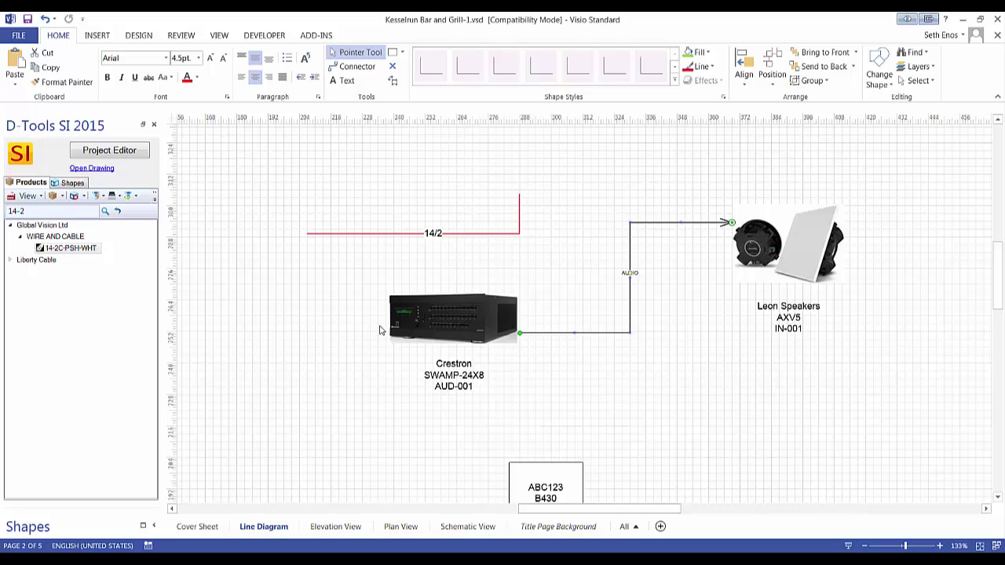
{"action": "left_click", "coordinate": [73, 183]}
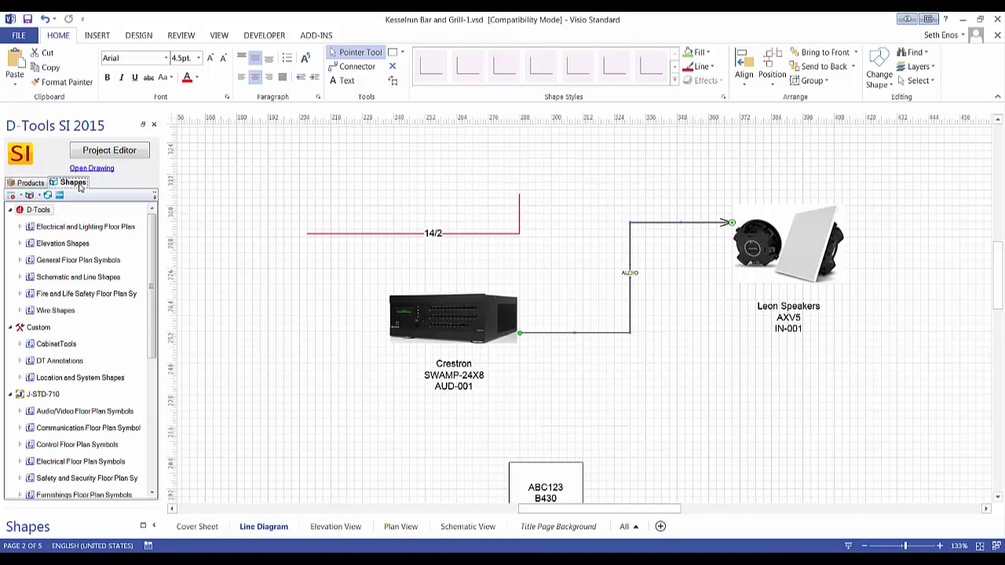
{"action": "left_click", "coordinate": [21, 312]}
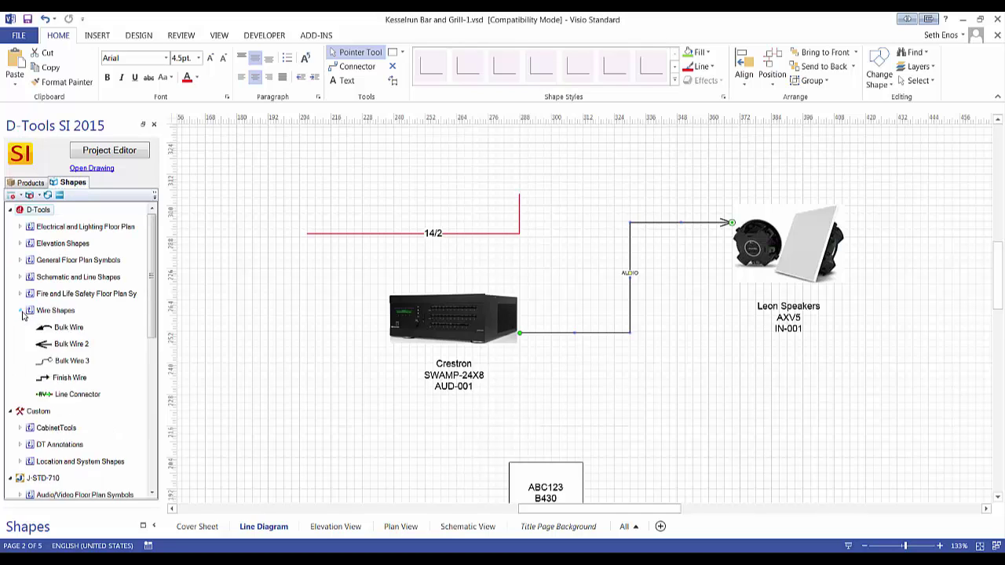
{"action": "scroll", "coordinate": [49, 314], "scroll_direction": "down", "scroll_amount": 1}
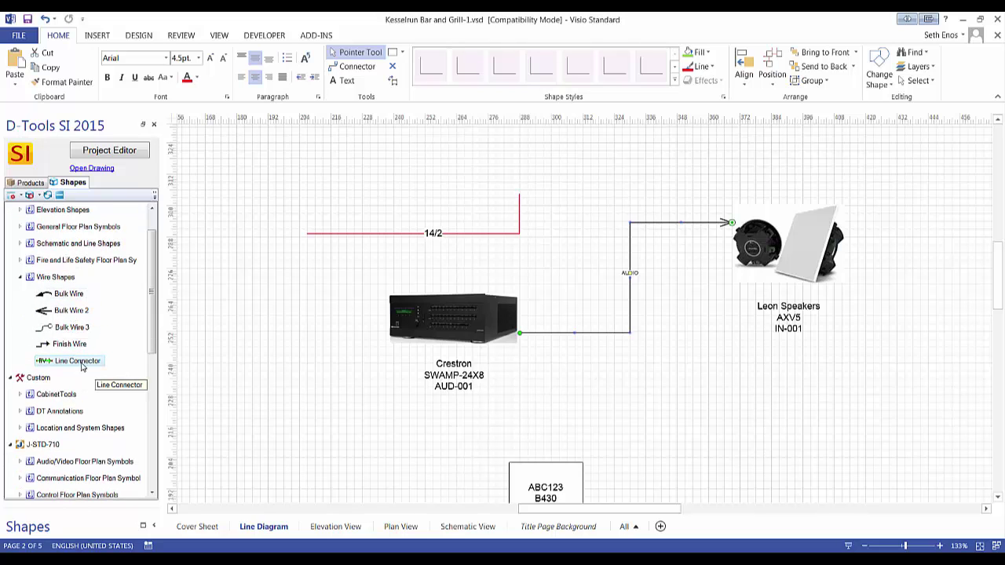
- Review the AUDIO wire's product details, then reopen the Project Editor's item list
{"action": "left_click", "coordinate": [636, 286]}
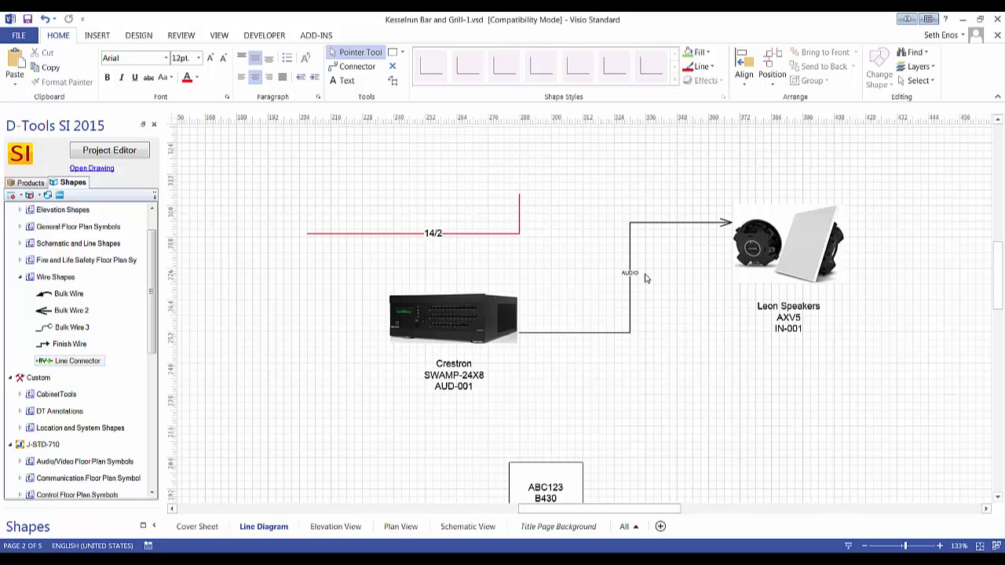
{"action": "scroll", "coordinate": [621, 268], "scroll_direction": "up", "scroll_amount": 3, "text": "ctrl"}
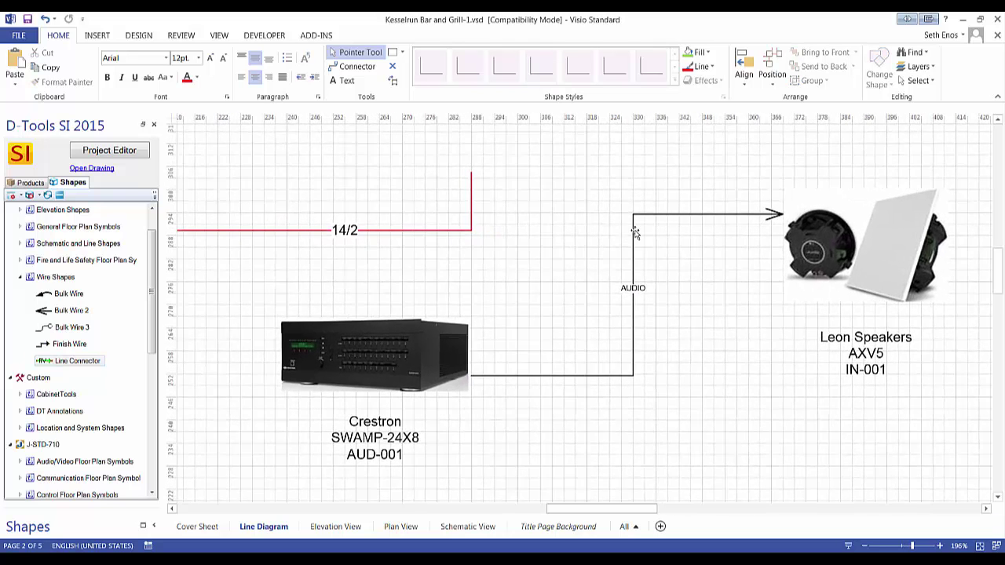
{"action": "left_click", "coordinate": [633, 232]}
{"action": "double_click", "coordinate": [636, 232]}
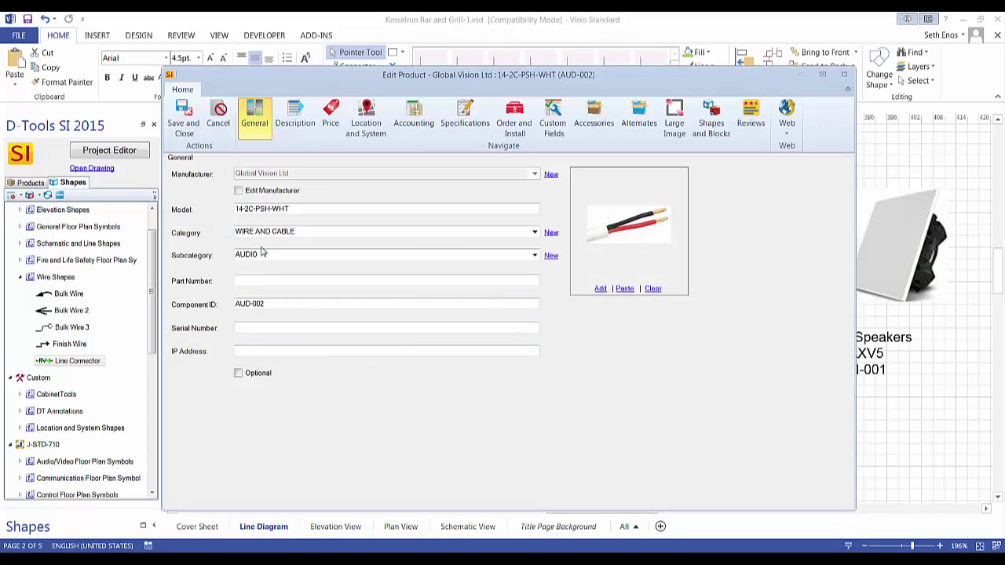
{"action": "left_click", "coordinate": [844, 75]}
{"action": "left_click", "coordinate": [566, 323]}
{"action": "scroll", "coordinate": [561, 308], "scroll_direction": "down", "scroll_amount": 2}
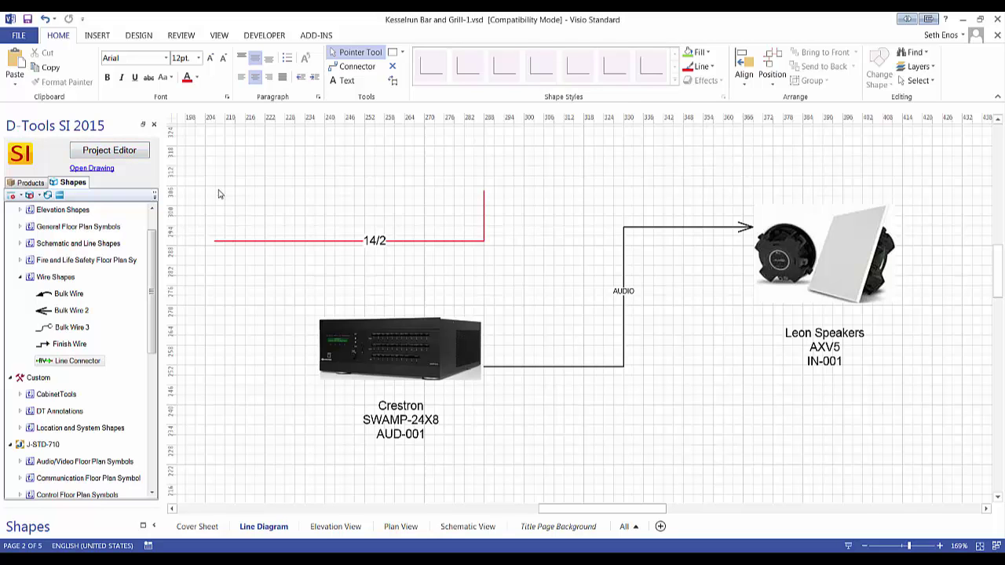
{"action": "left_click", "coordinate": [118, 152]}
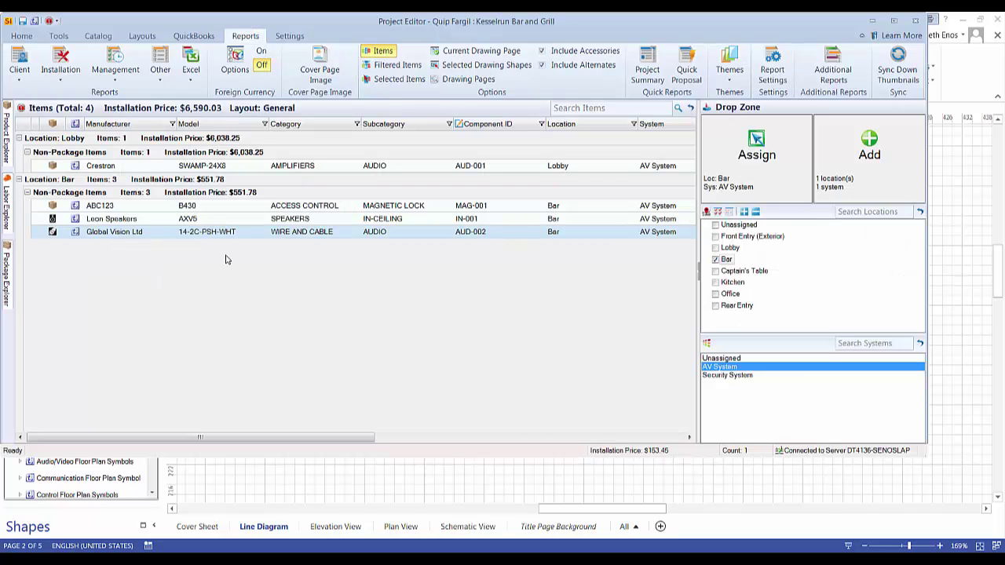
- Place a Line Connector below the AUDIO wire and set its type to HDMI
{"action": "left_click", "coordinate": [963, 228]}
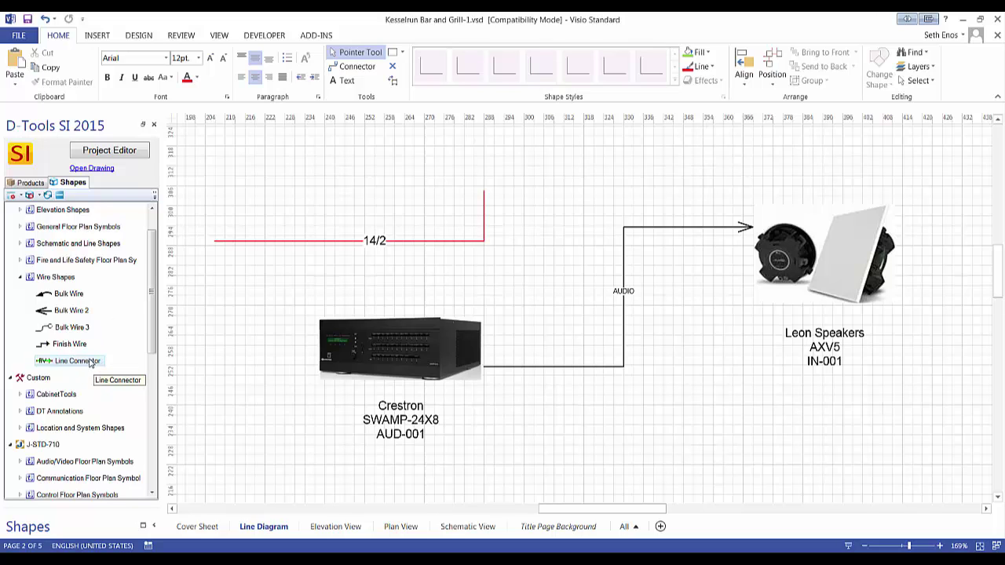
{"action": "left_click_drag", "start_coordinate": [75, 363], "coordinate": [649, 421]}
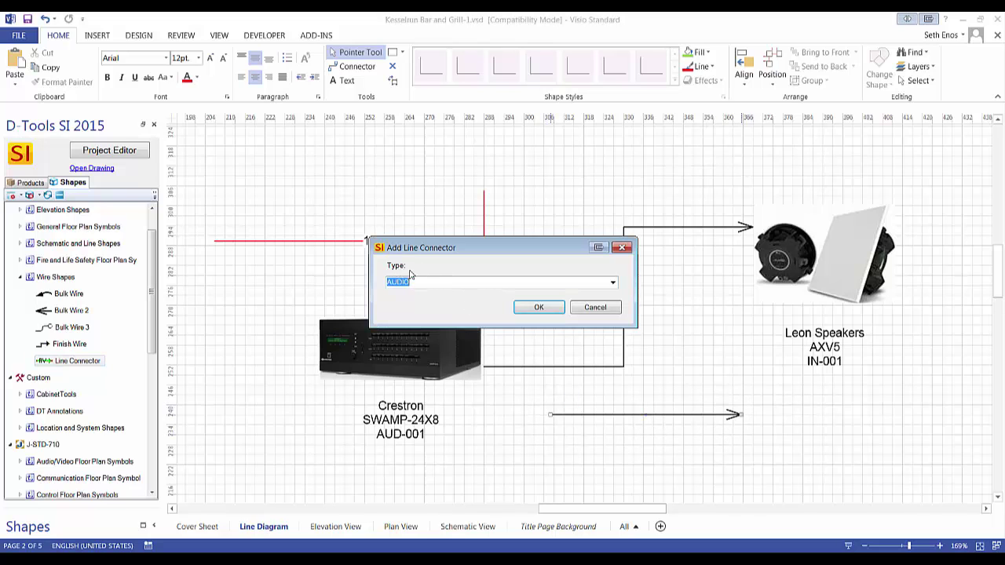
{"action": "left_click", "coordinate": [612, 284]}
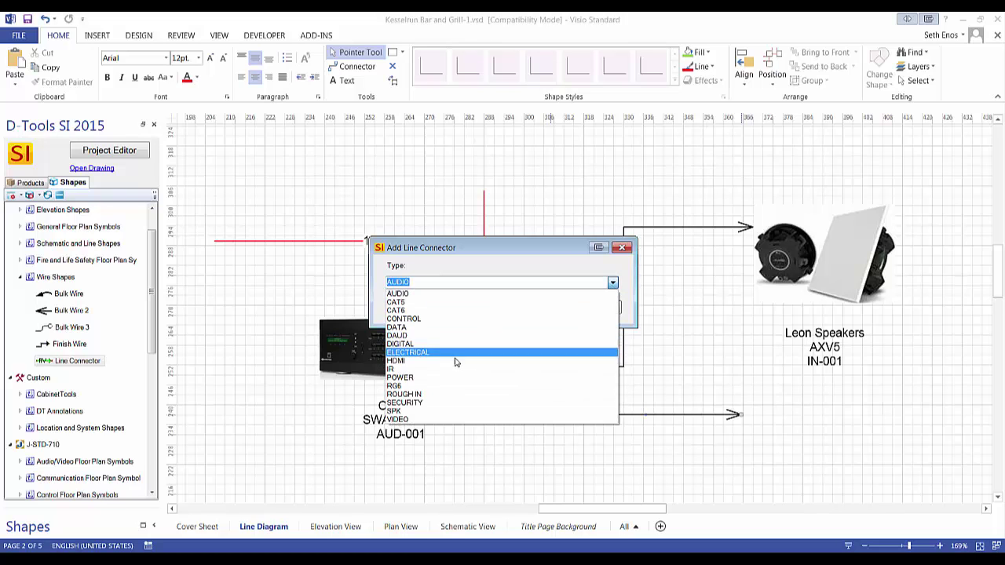
{"action": "left_click", "coordinate": [408, 363]}
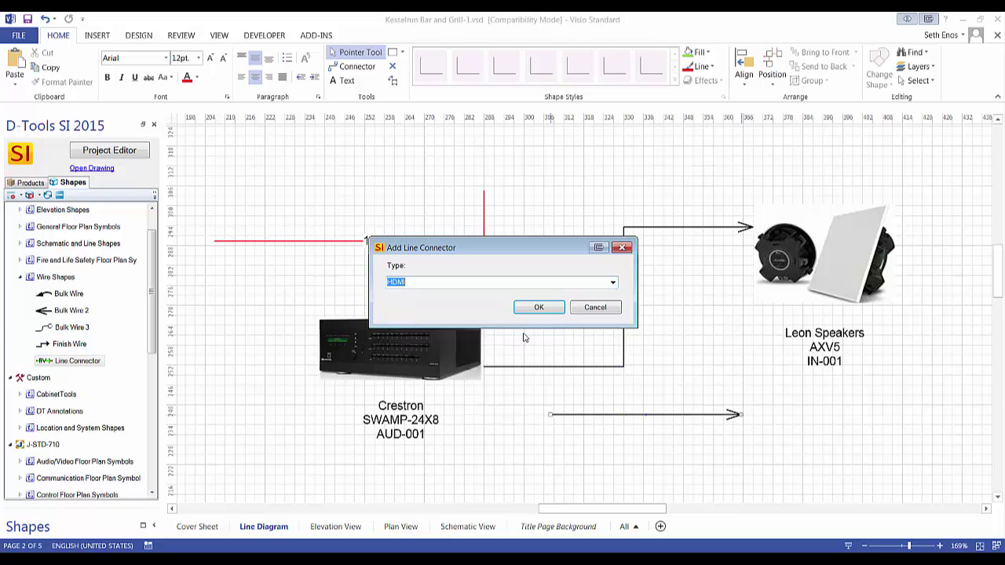
{"action": "left_click", "coordinate": [538, 311]}
{"action": "scroll", "coordinate": [644, 432], "scroll_direction": "up", "scroll_amount": 3}
{"action": "scroll", "coordinate": [628, 405], "scroll_direction": "down", "scroll_amount": 5}
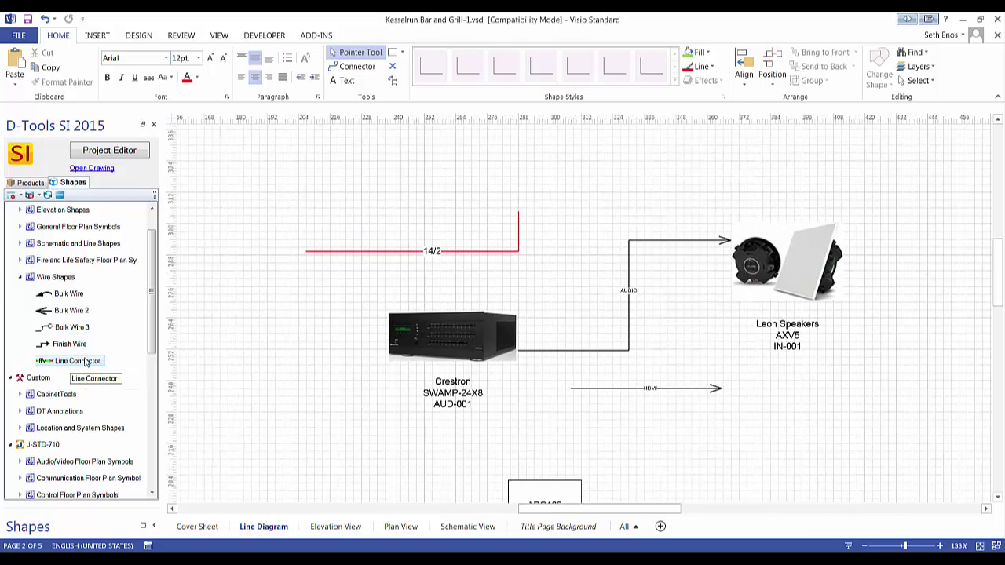
{"action": "left_click", "coordinate": [87, 360]}
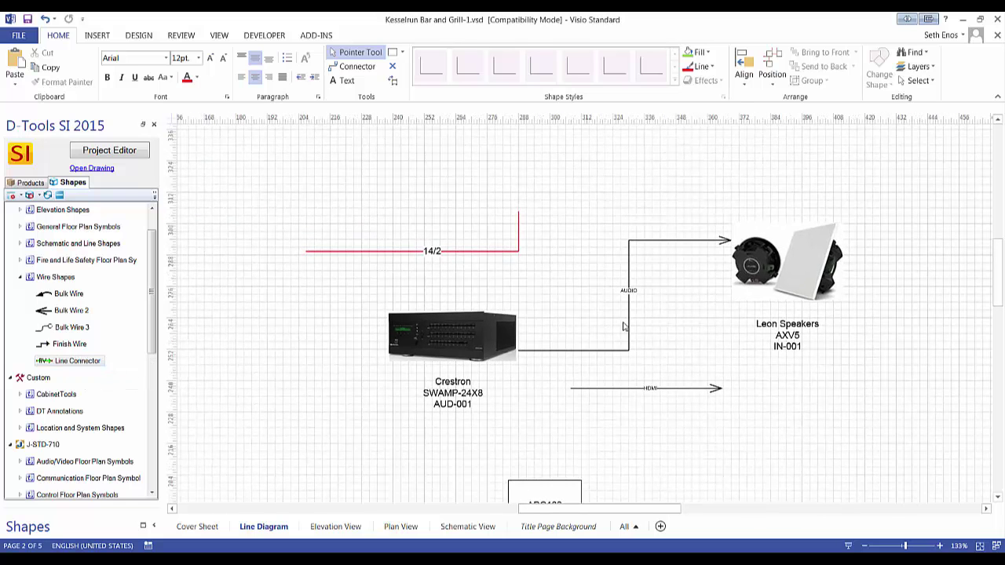
- Move the Crestron amp slightly left and unmerge its AUD-001 label from the shape text
{"action": "left_click_drag", "start_coordinate": [463, 336], "coordinate": [398, 339]}
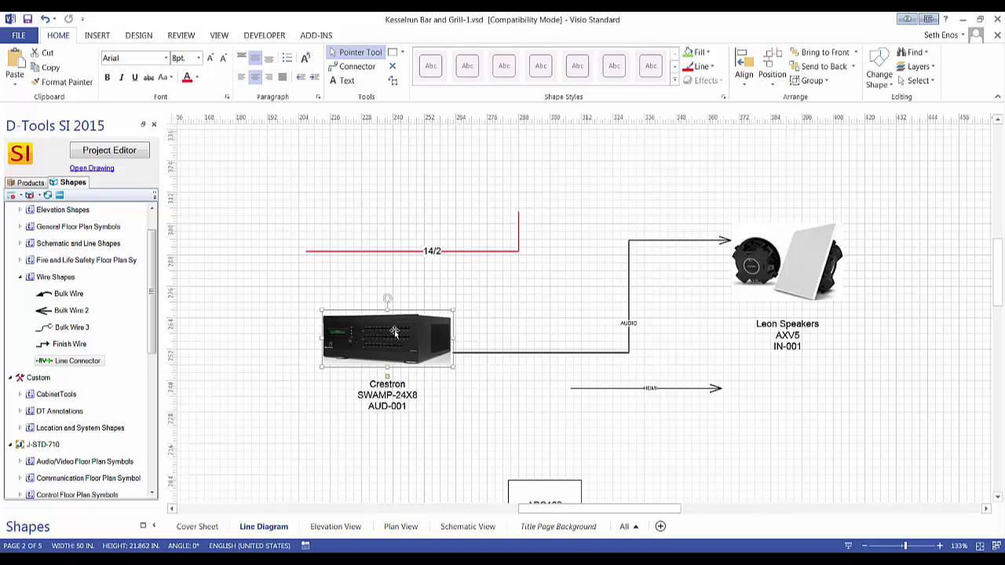
{"action": "right_click", "coordinate": [395, 332]}
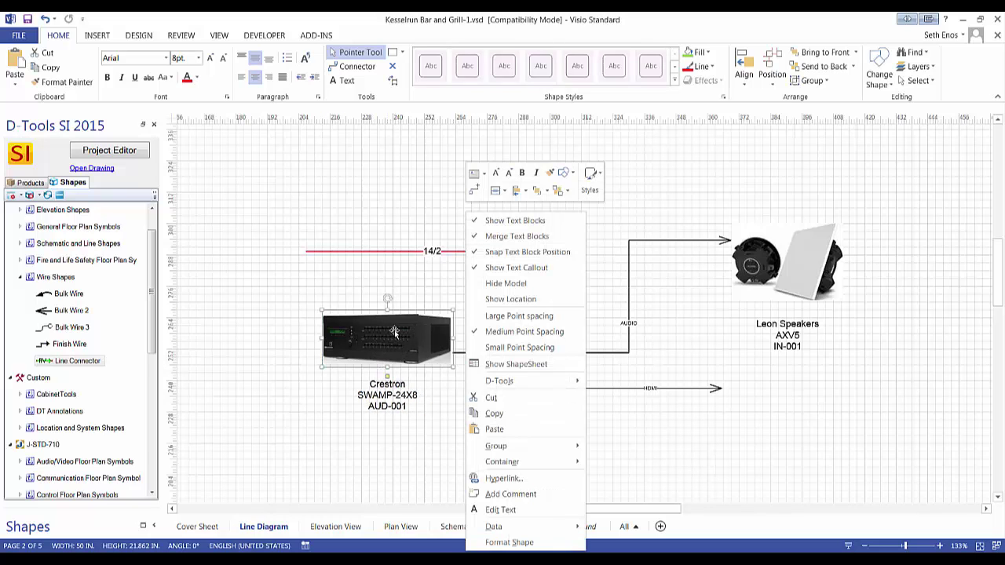
{"action": "left_click", "coordinate": [512, 238]}
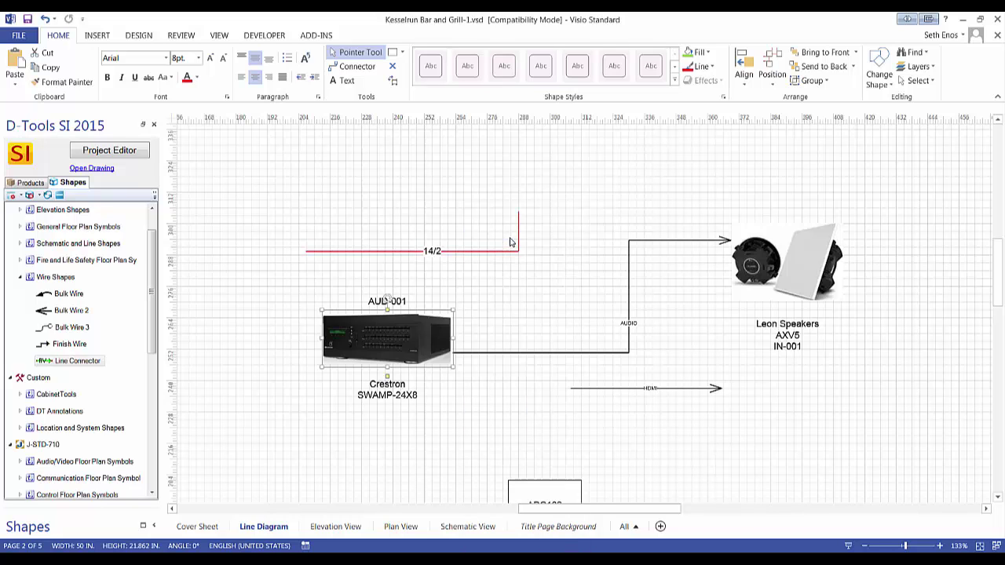
{"action": "left_click_drag", "start_coordinate": [388, 310], "coordinate": [279, 278]}
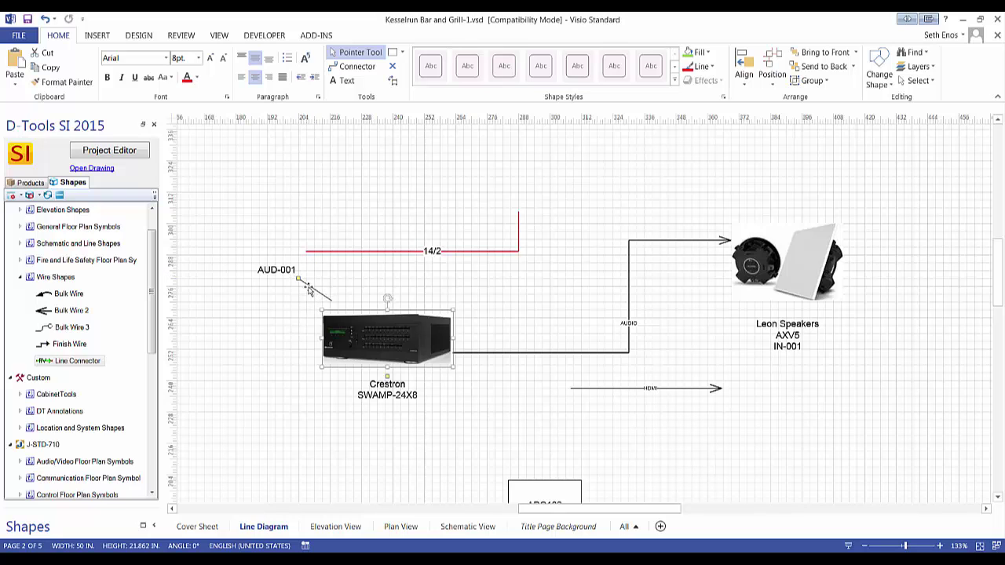
- Position the AUD-001 label centred above the Crestron amp
{"action": "right_click", "coordinate": [381, 330]}
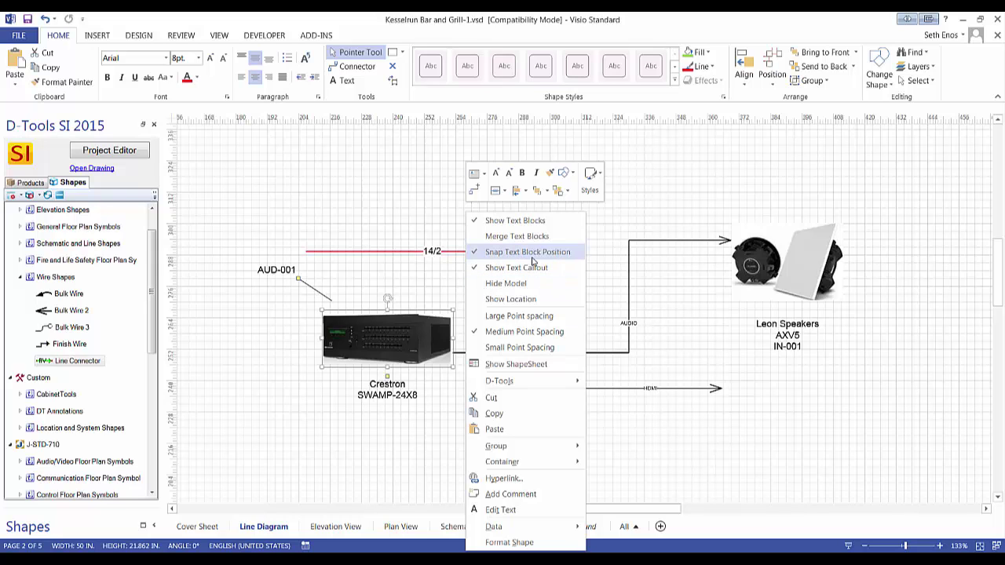
{"action": "left_click", "coordinate": [298, 282]}
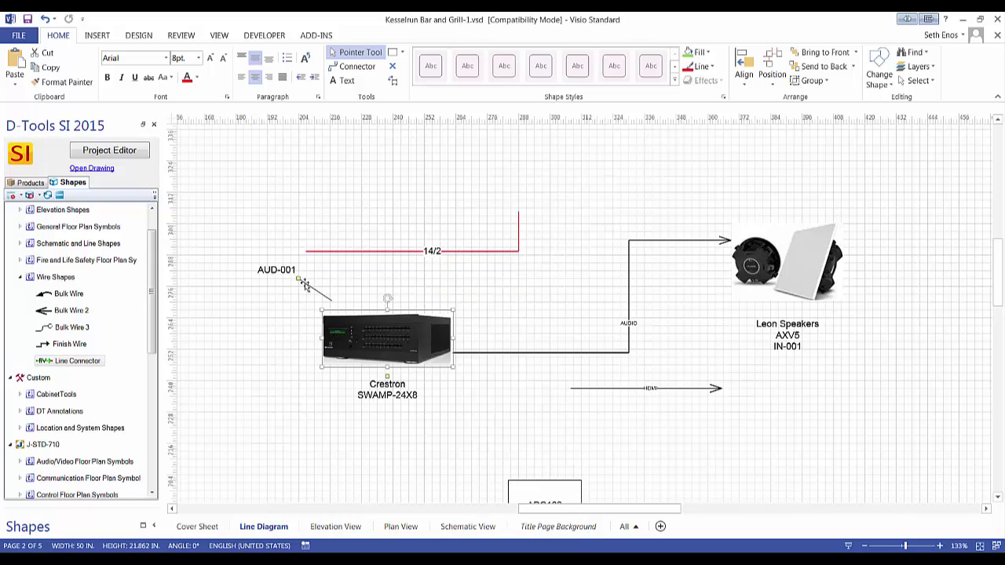
{"action": "left_click_drag", "start_coordinate": [300, 277], "coordinate": [319, 303]}
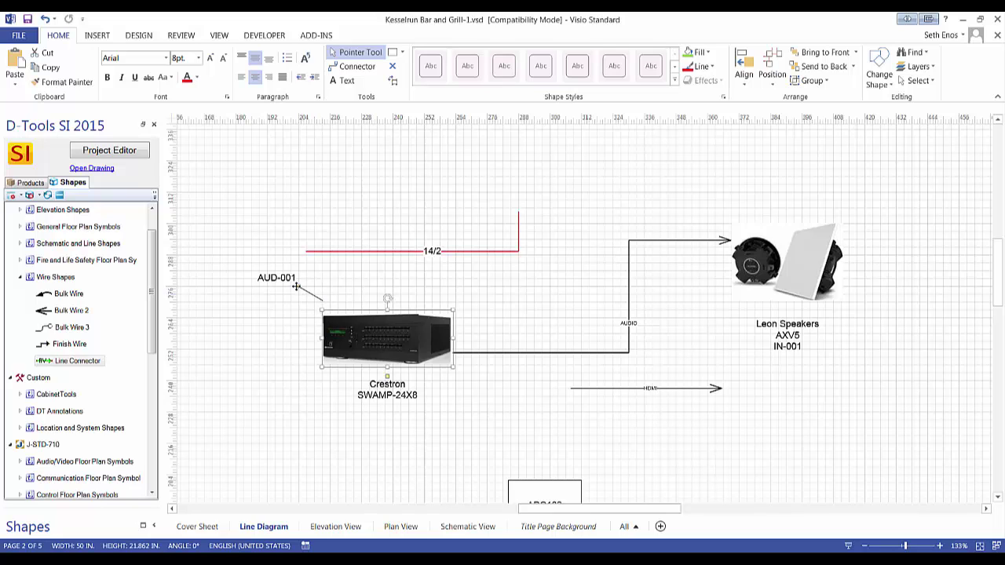
{"action": "key", "text": "ctrl+z"}
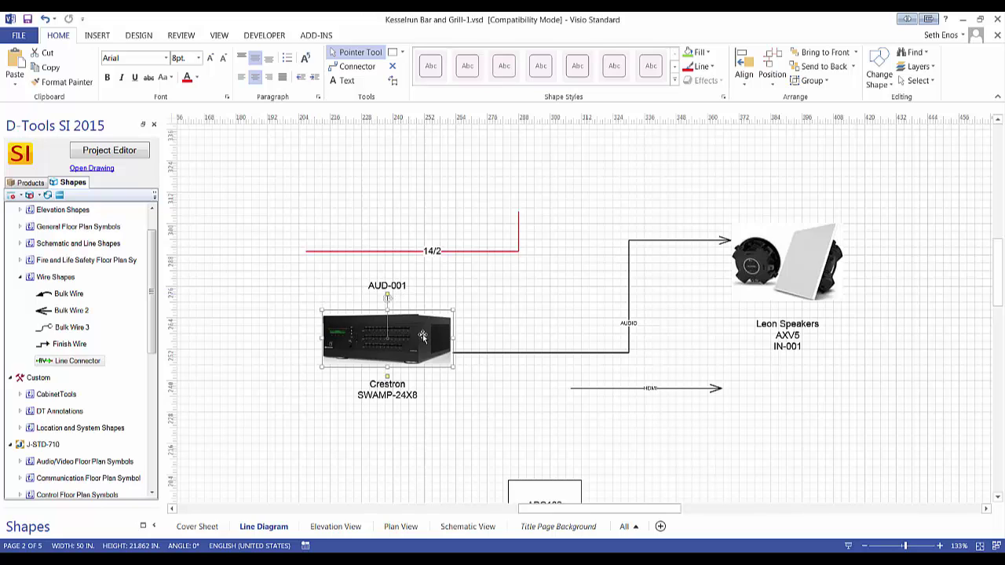
{"action": "right_click", "coordinate": [423, 338]}
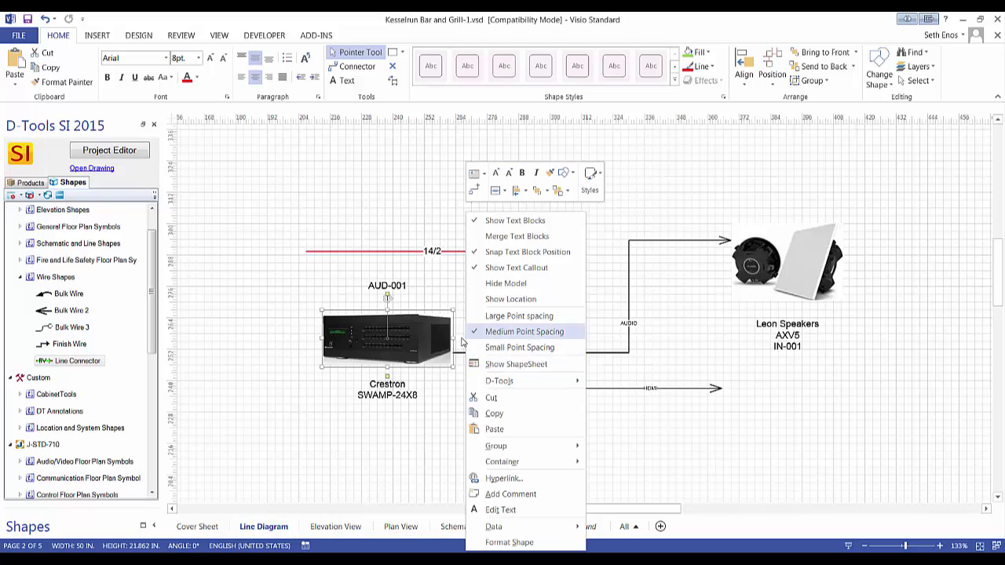
{"action": "left_click", "coordinate": [457, 291]}
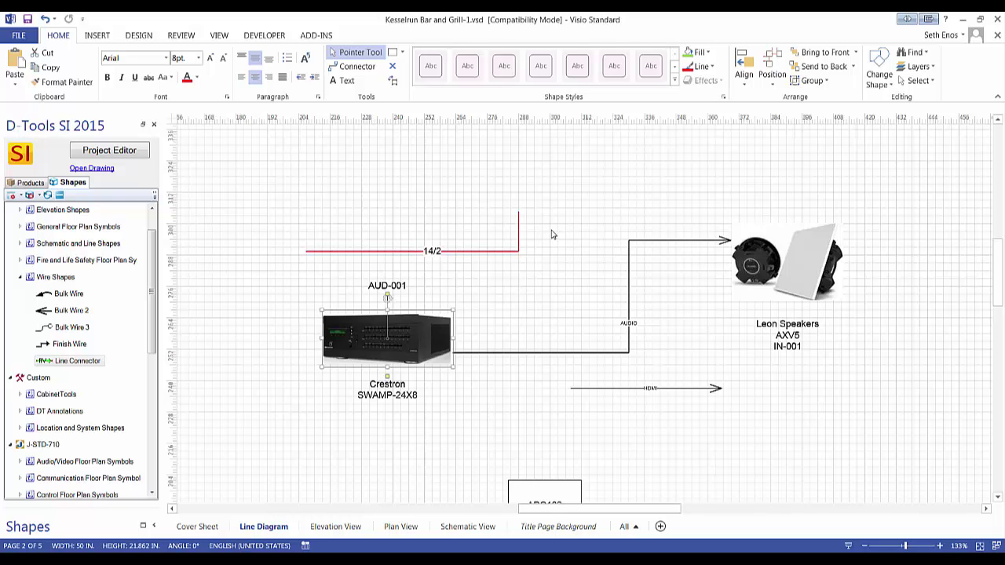
{"action": "scroll", "coordinate": [524, 219], "scroll_direction": "down", "scroll_amount": 2, "text": "ctrl"}
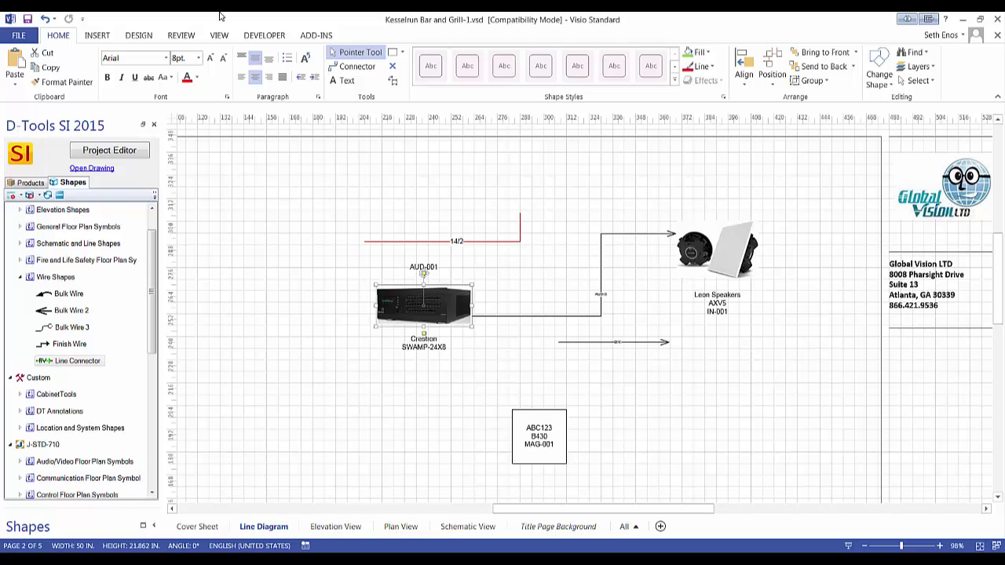
- Show the Shape Data pane from the View tab's Task Panes
{"action": "left_click", "coordinate": [224, 36]}
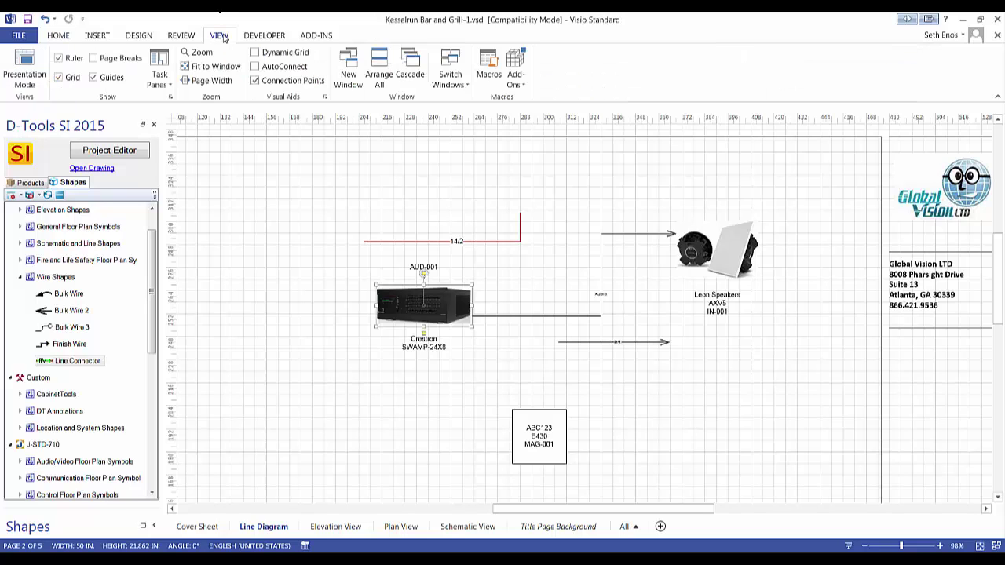
{"action": "left_click", "coordinate": [160, 79]}
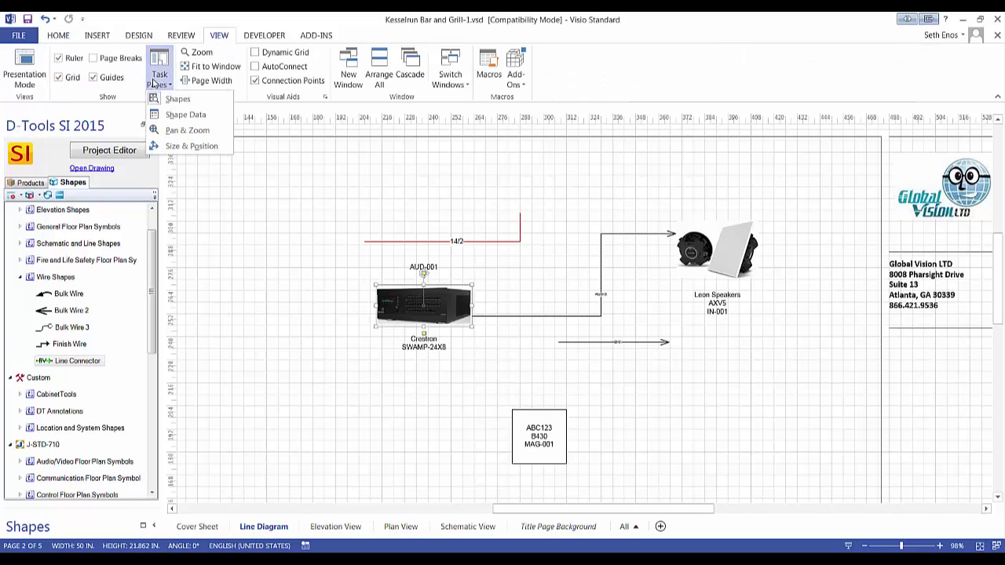
{"action": "left_click", "coordinate": [186, 116]}
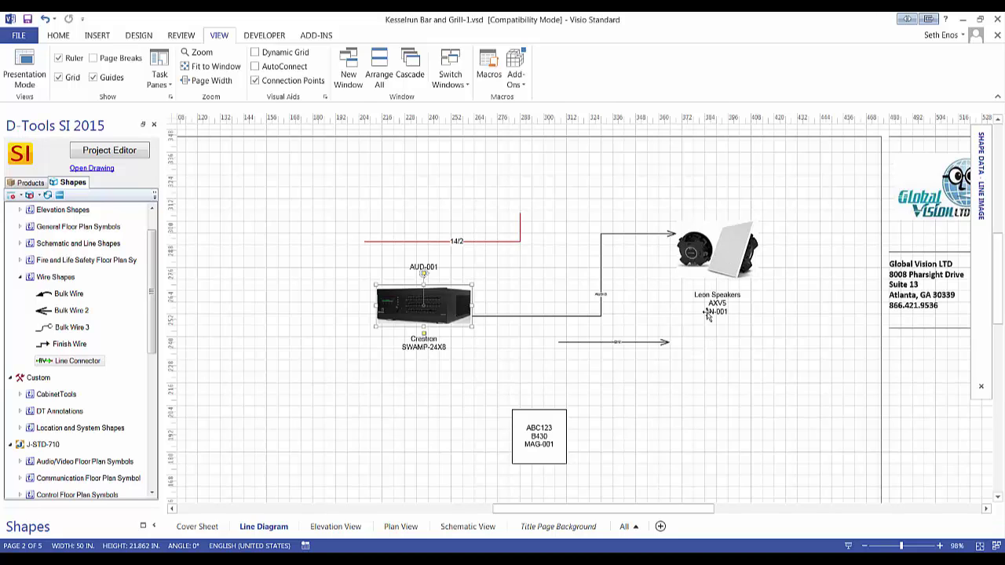
- Set the Leon speaker's Show Location property to TRUE
{"action": "left_click", "coordinate": [715, 255]}
{"action": "mouse_move", "coordinate": [982, 171]}
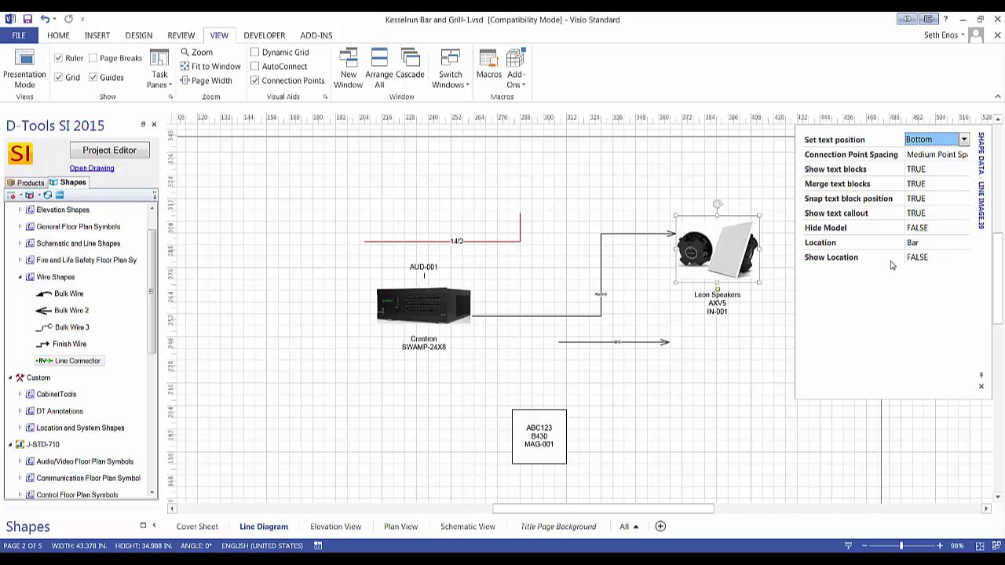
{"action": "left_click", "coordinate": [934, 263]}
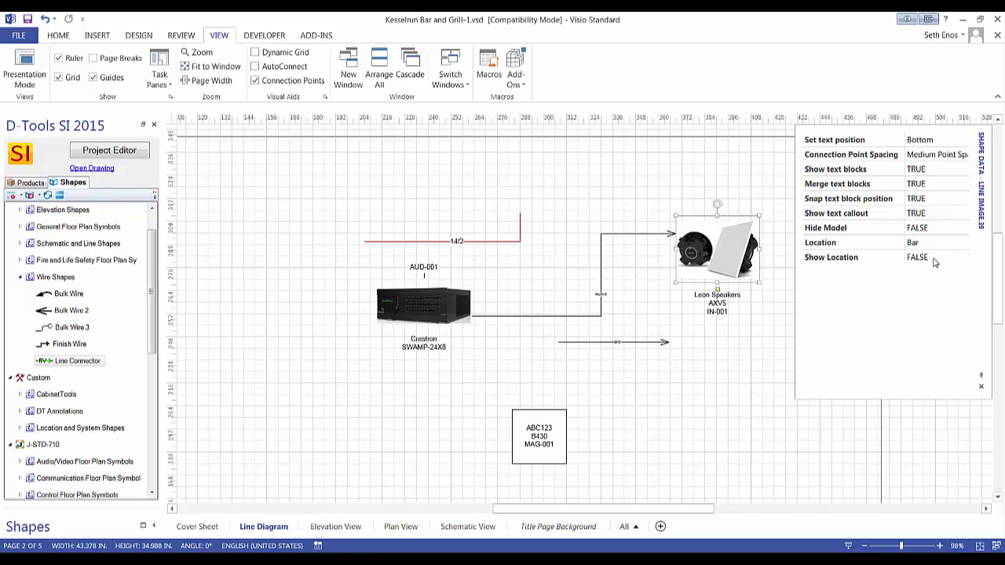
{"action": "left_click", "coordinate": [964, 257]}
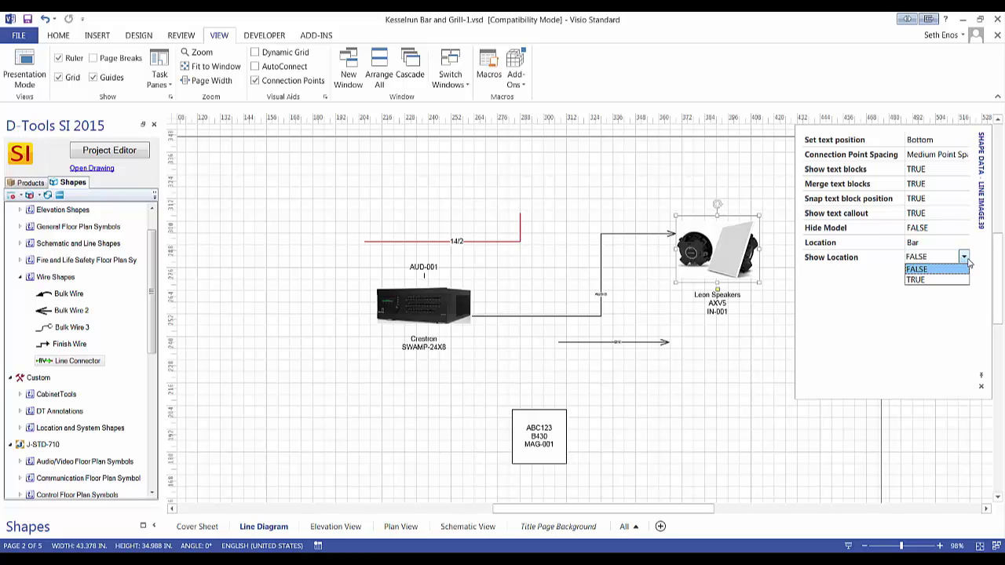
{"action": "left_click", "coordinate": [919, 282]}
- Clear the selection by clicking empty space on the Line Diagram page
{"action": "left_click", "coordinate": [683, 190]}
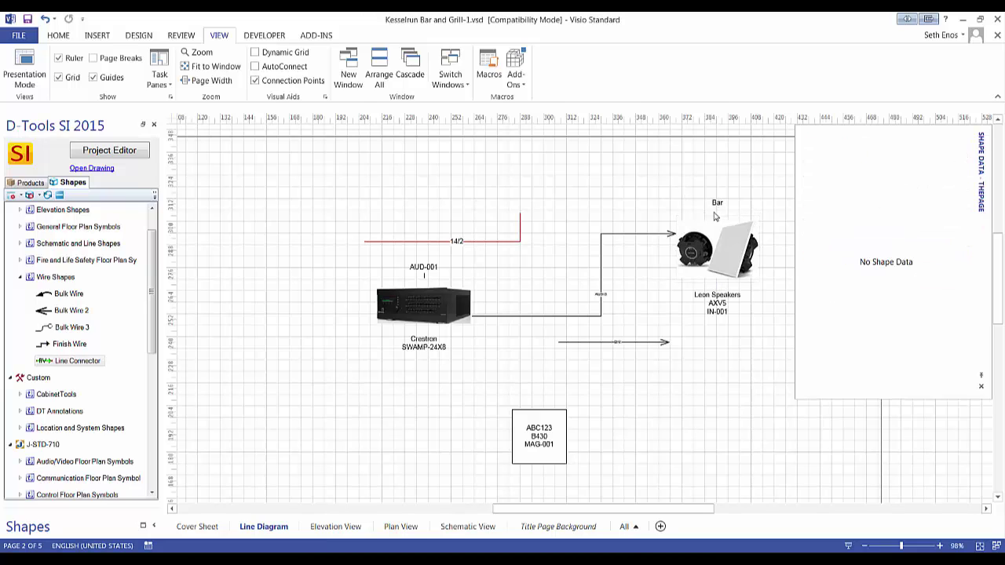